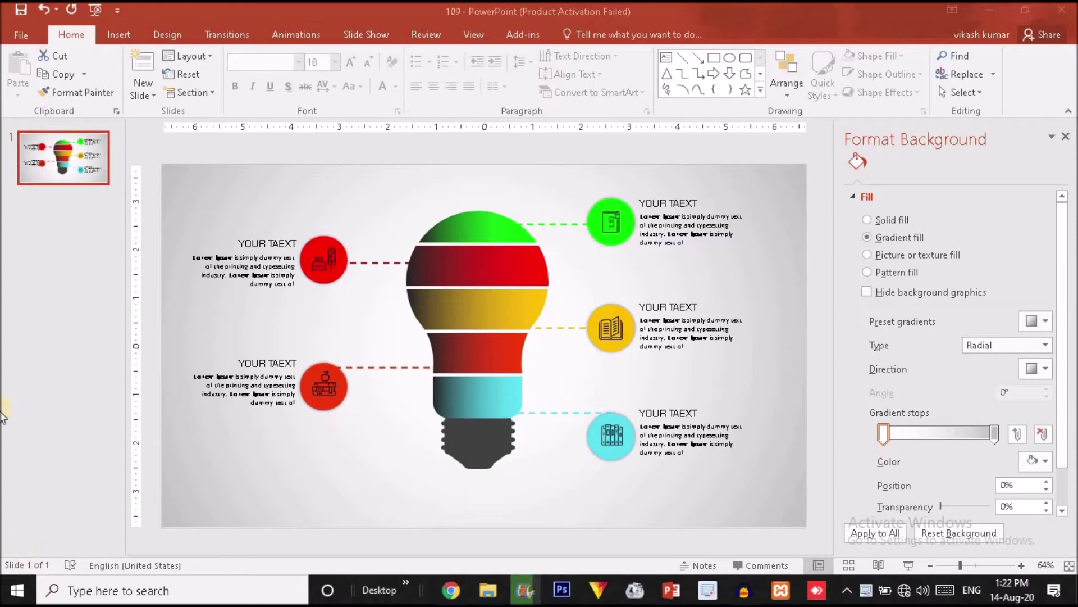
# Switch to the Insert ribbon beside the finished lightbulb slide
pyautogui.click(118, 36)
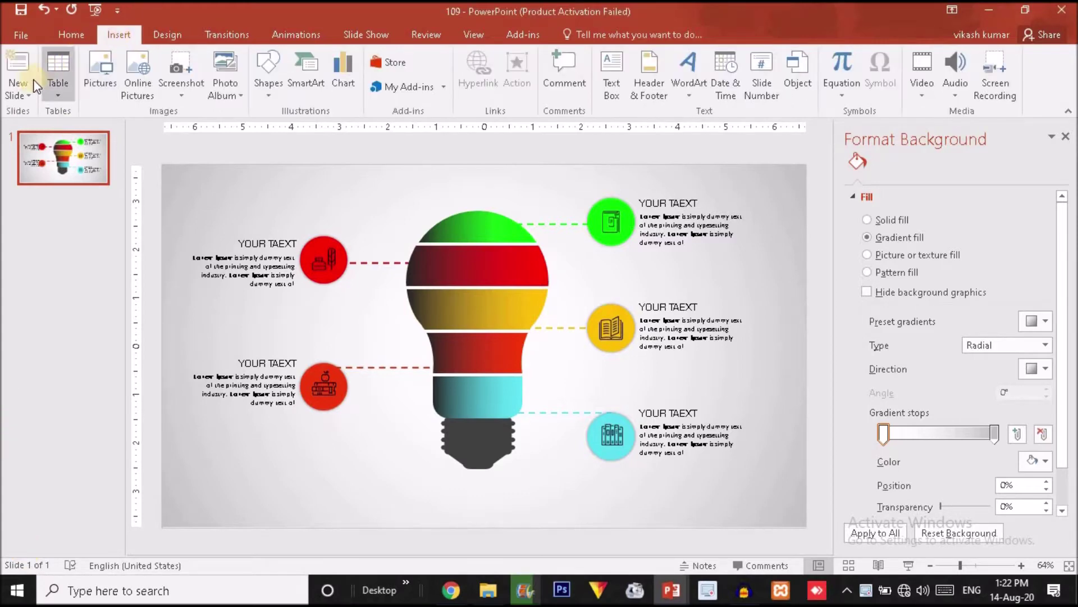
# Add a blank second slide, draw a blue circle, enlarge it and move it lower
pyautogui.click(20, 91)
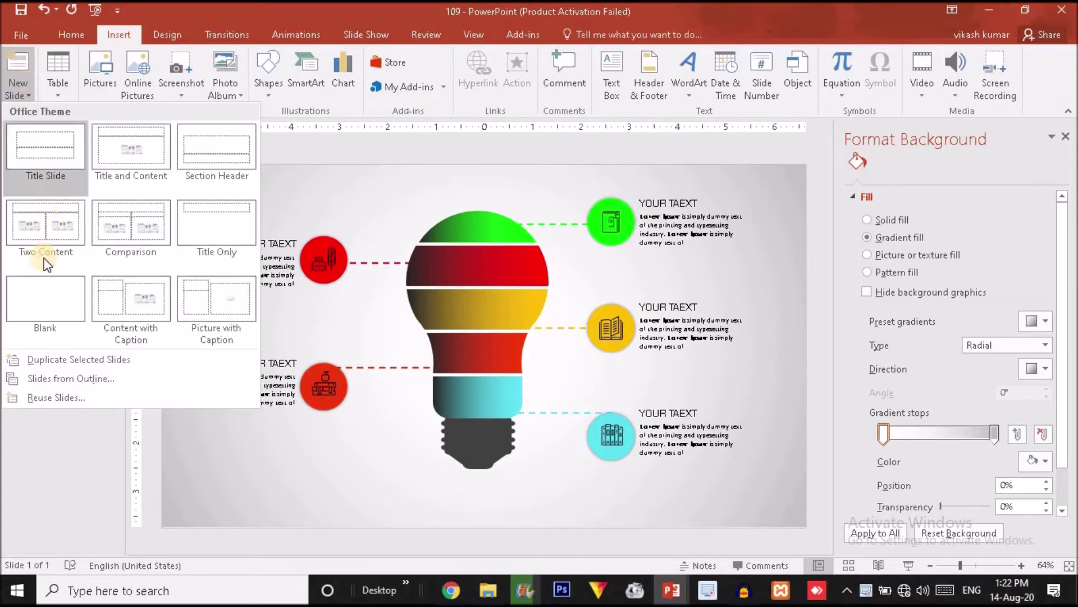
pyautogui.click(46, 301)
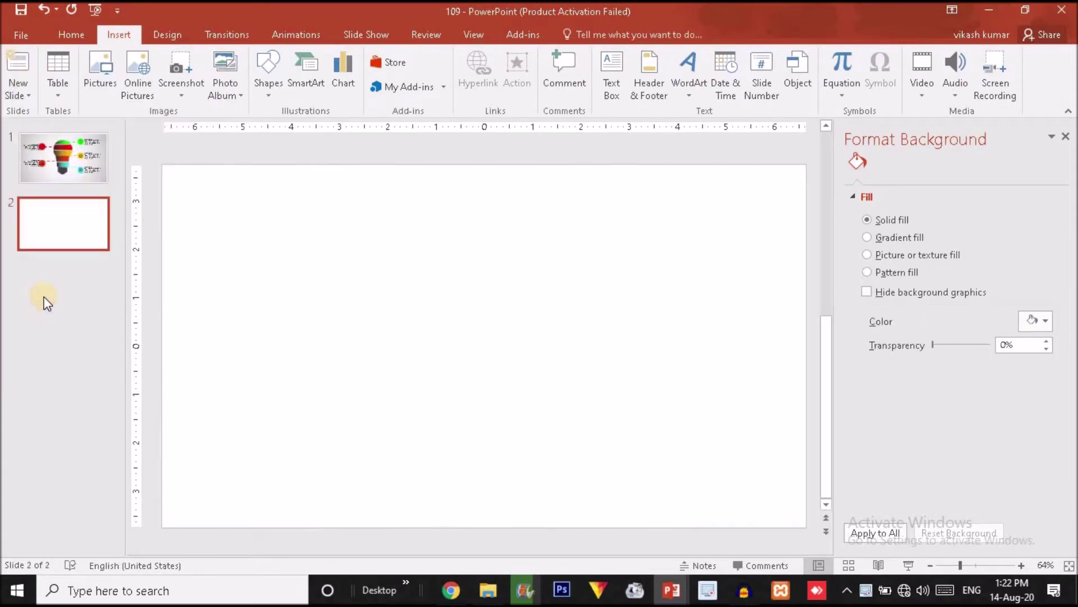
pyautogui.click(278, 72)
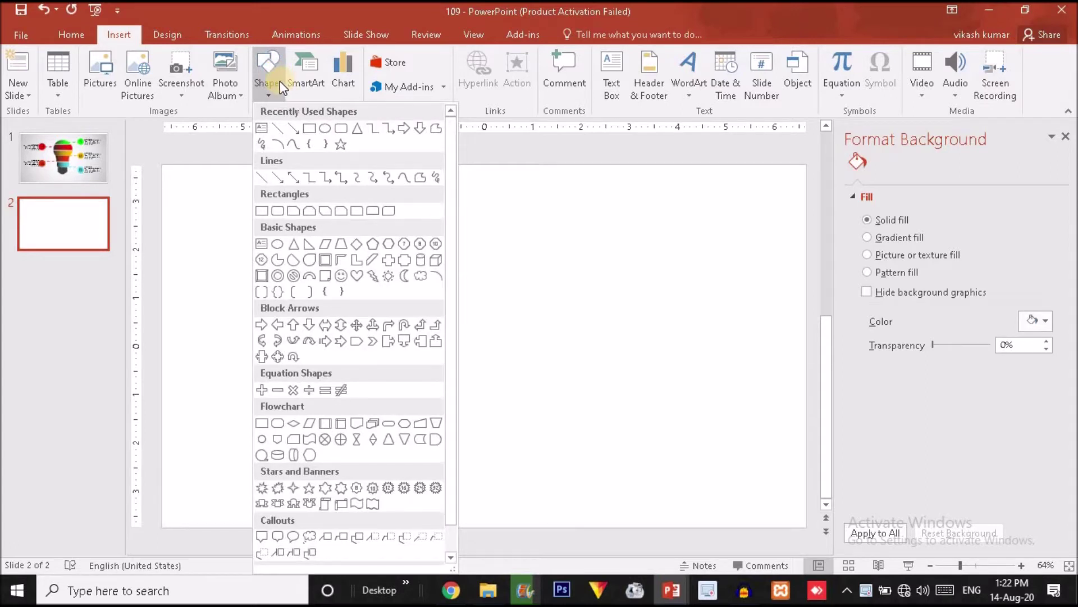
pyautogui.click(326, 130)
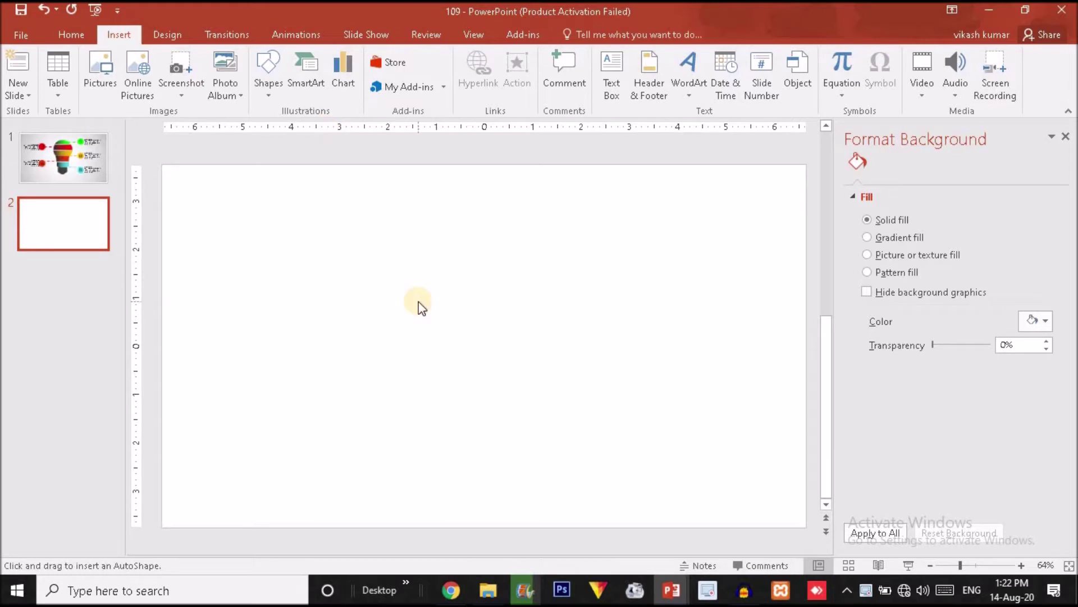
pyautogui.moveTo(418, 302)
pyautogui.mouseDown()
pyautogui.moveTo(482, 364)
pyautogui.moveTo(487, 350)
pyautogui.moveTo(490, 358)
pyautogui.moveTo(336, 331)
pyautogui.mouseUp()
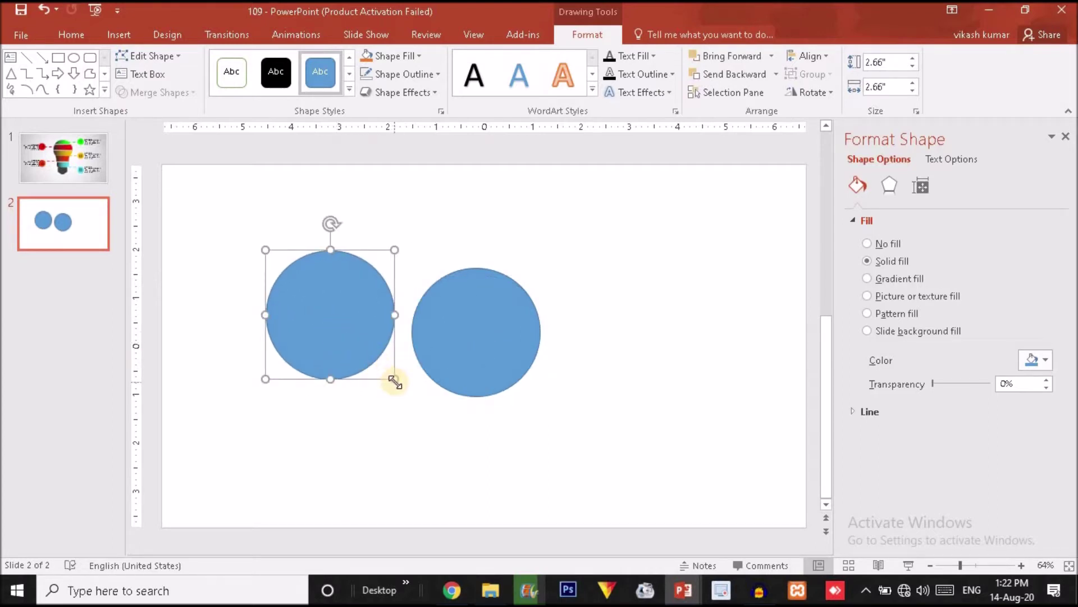
pyautogui.moveTo(395, 382); pyautogui.dragTo(406, 408)
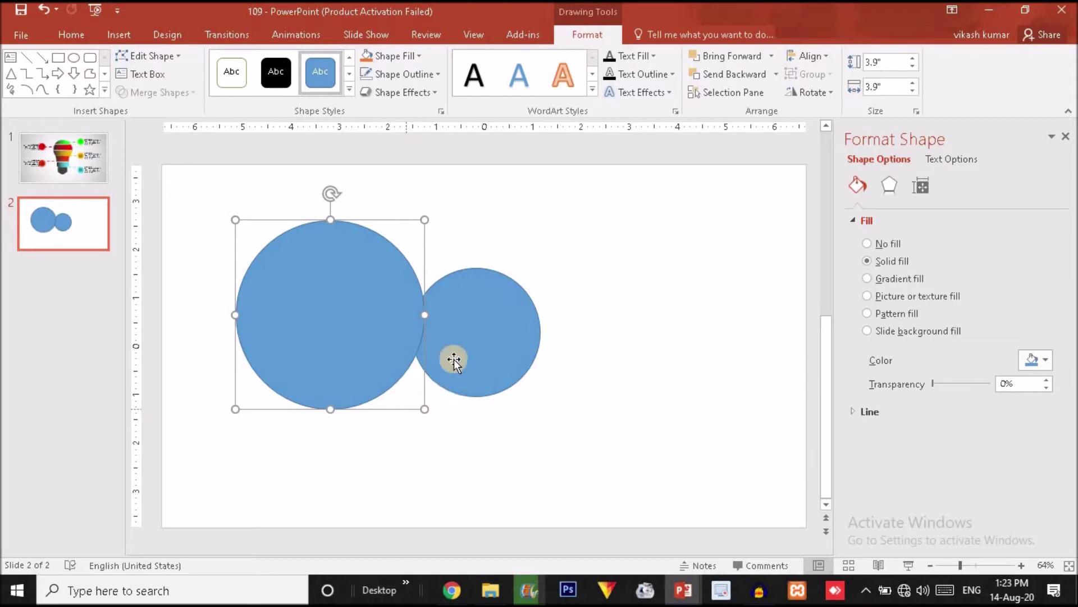
pyautogui.moveTo(352, 308); pyautogui.dragTo(371, 429)
# Duplicate the large circle and align the two 3.9-inch circles side by side below the small one
pyautogui.moveTo(185, 181); pyautogui.dragTo(568, 560)
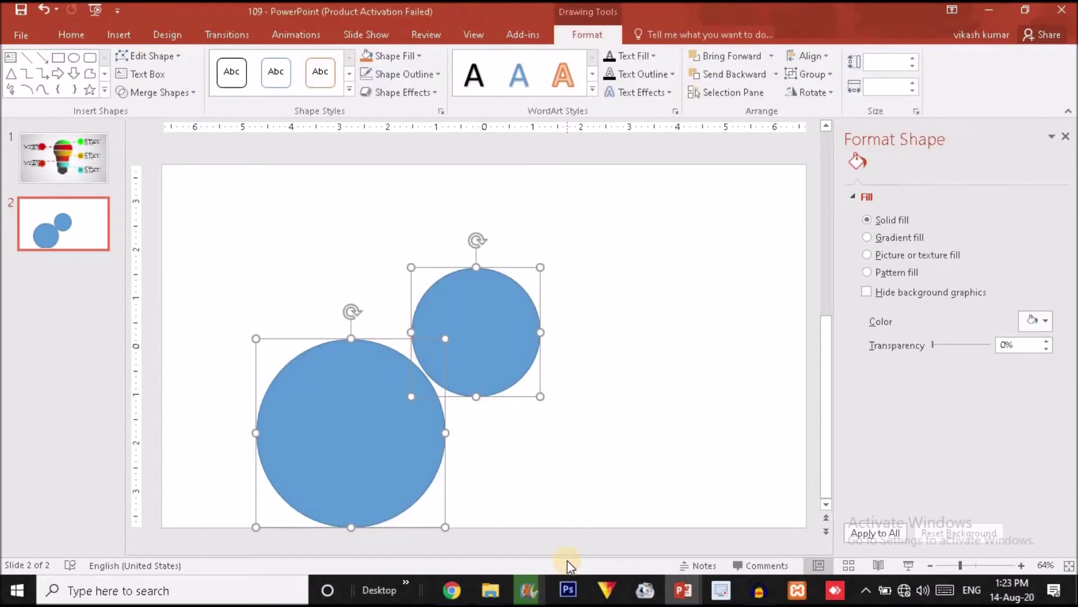
pyautogui.press('Up')
pyautogui.press('Up')
pyautogui.press('Up')
pyautogui.press('Up')
pyautogui.press('Up')
pyautogui.press('Up')
pyautogui.press('Up')
pyautogui.press('Up')
pyautogui.press('Up')
pyautogui.press('Up')
pyautogui.press('Up')
pyautogui.press('Up')
pyautogui.press('Up')
pyautogui.press('Up')
pyautogui.press('Up')
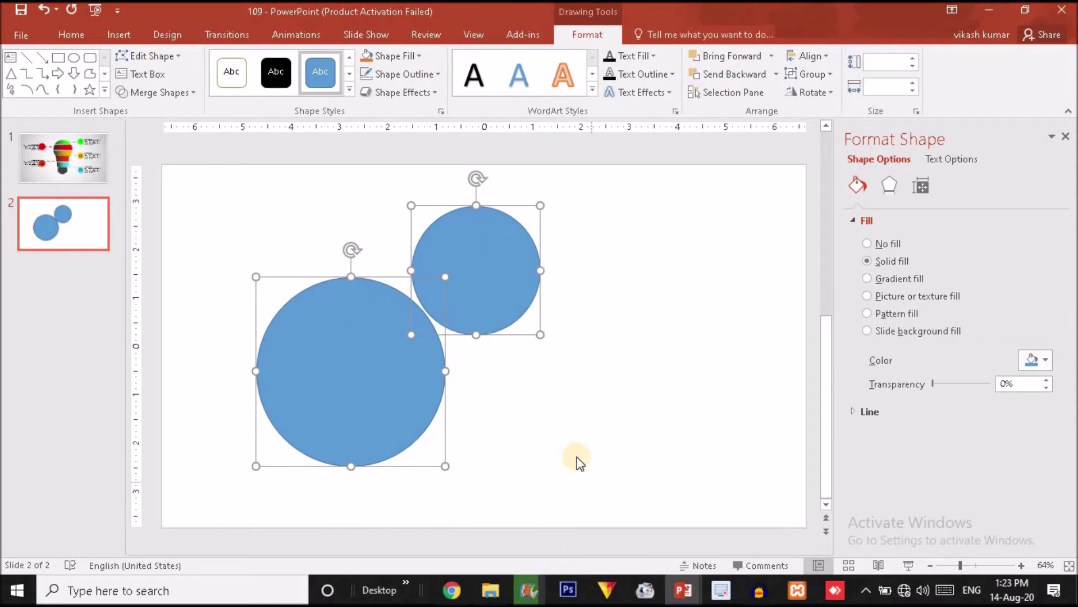
pyautogui.click(270, 217)
pyautogui.click(350, 380)
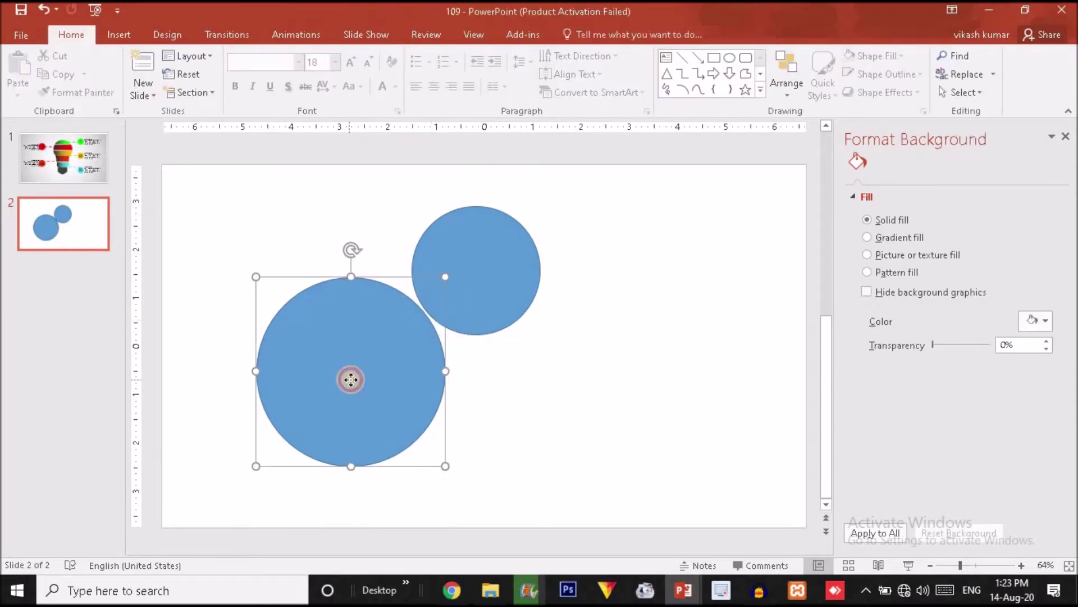
pyautogui.moveTo(350, 379); pyautogui.dragTo(339, 364)
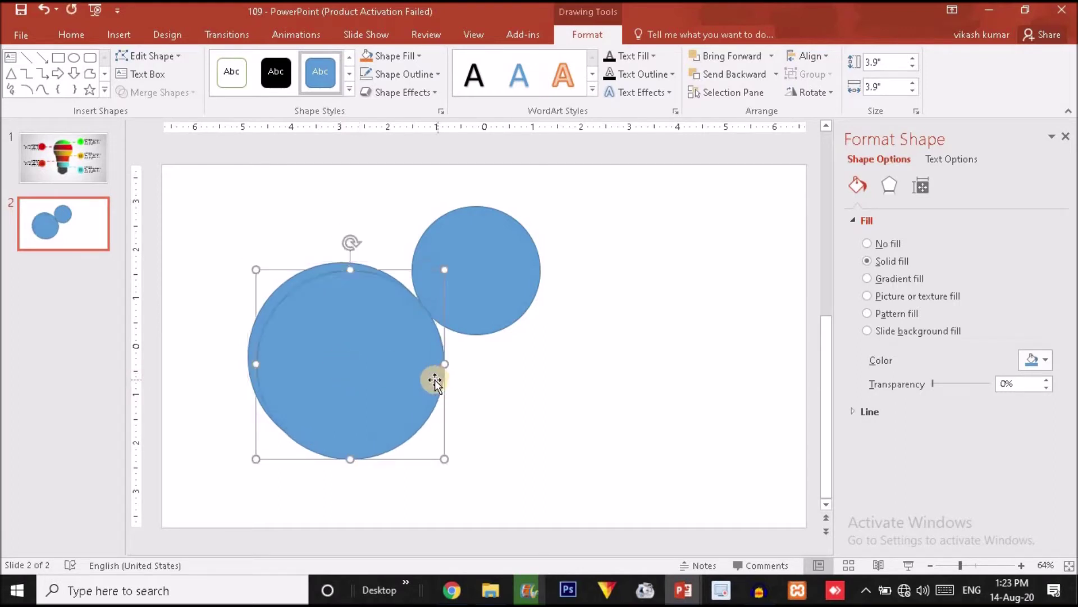
pyautogui.moveTo(369, 368); pyautogui.dragTo(626, 363)
pyautogui.moveTo(414, 373); pyautogui.dragTo(420, 384)
pyautogui.moveTo(555, 386); pyautogui.dragTo(561, 392)
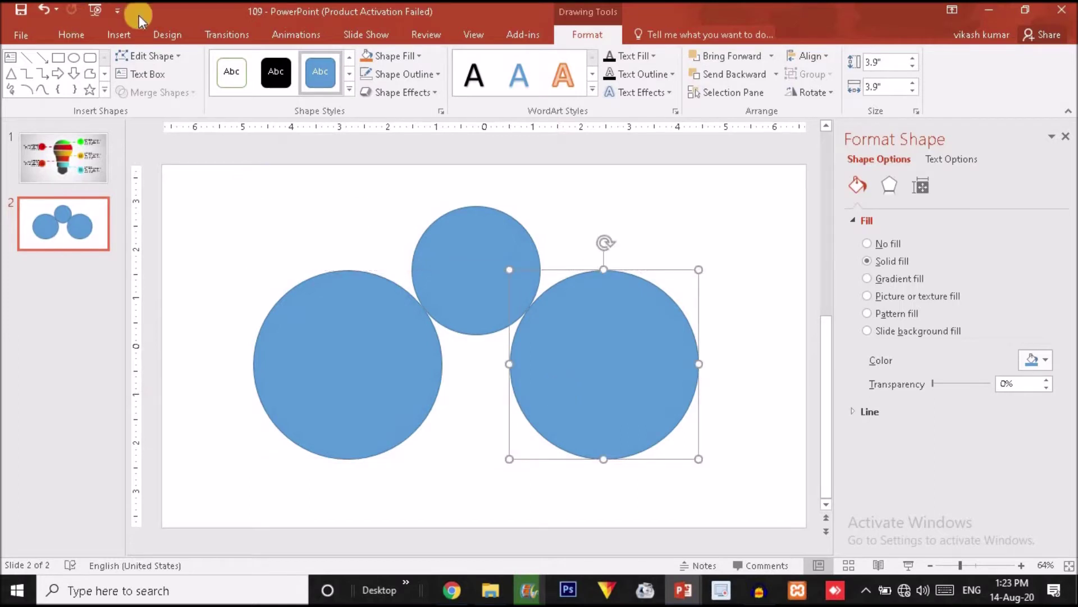
# Draw a Round Same Side Corner Rectangle, enlarge its corners, flip it vertically and move it under the top circle
pyautogui.click(116, 34)
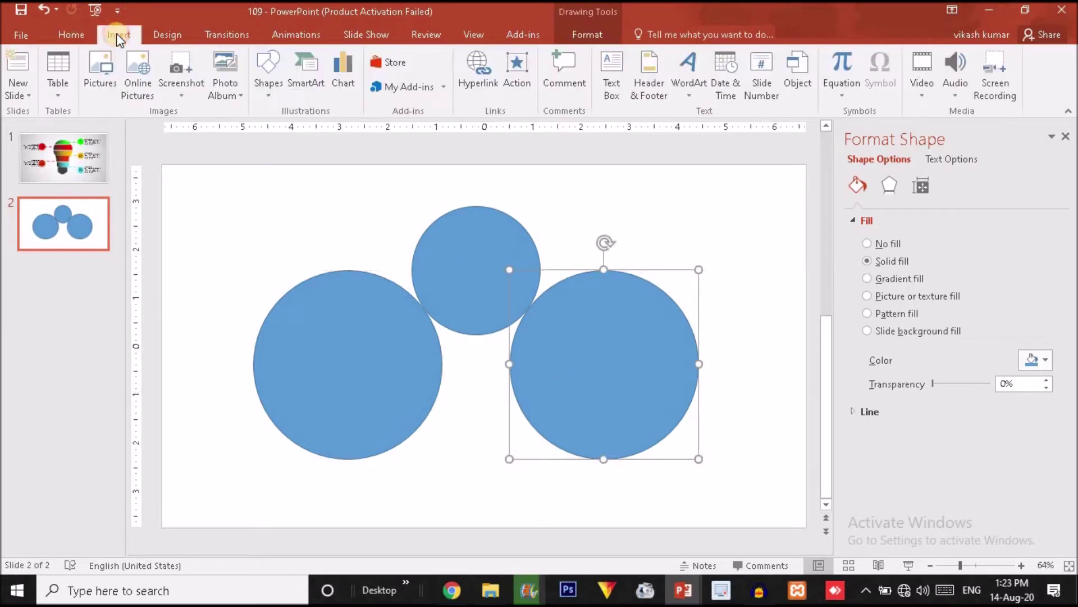
pyautogui.click(274, 72)
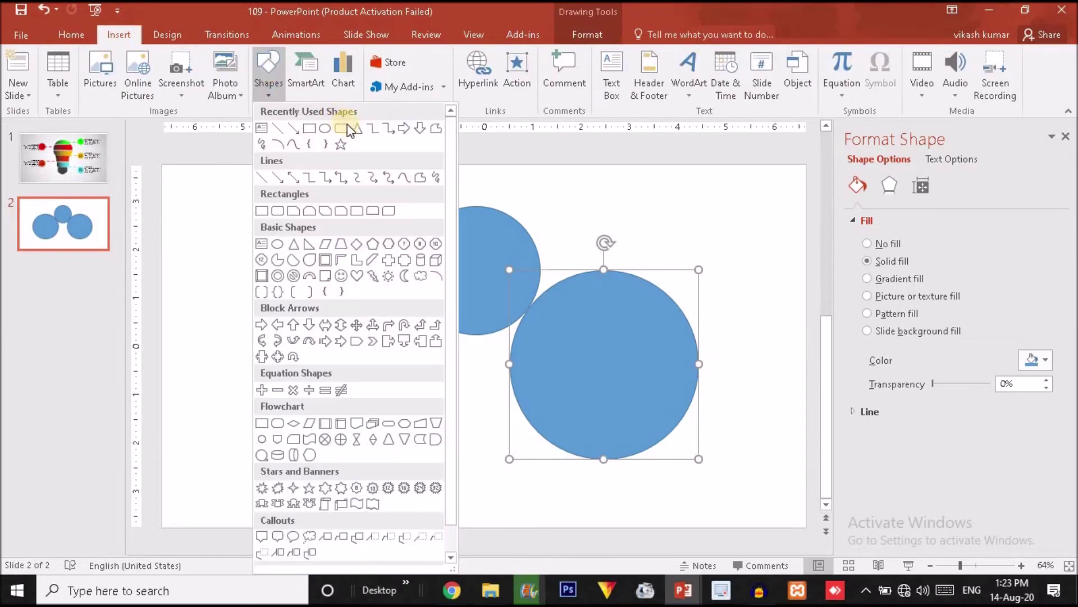
pyautogui.click(373, 213)
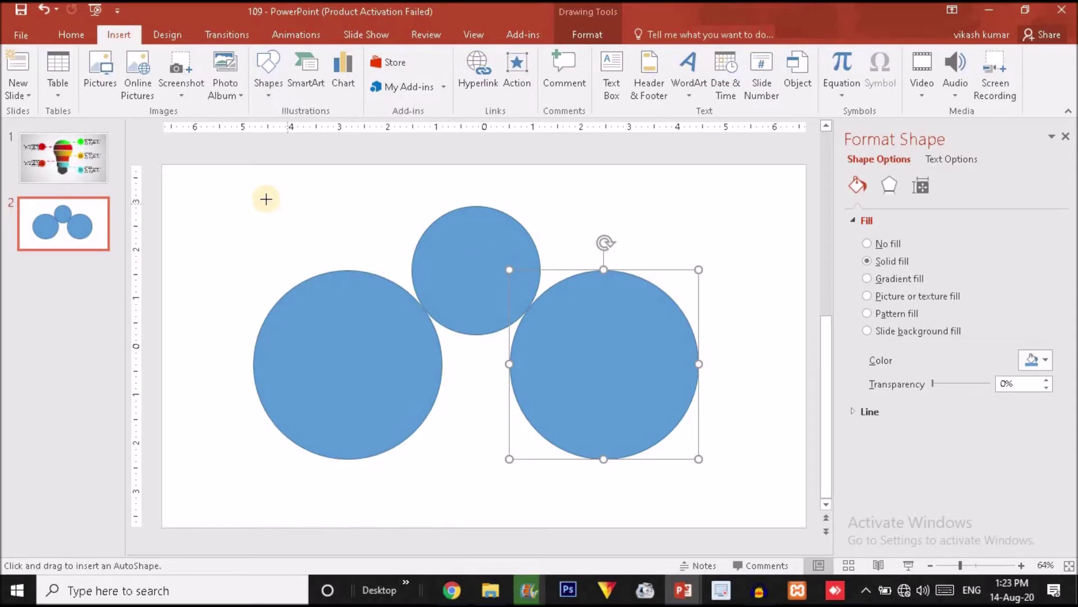
pyautogui.moveTo(266, 198); pyautogui.dragTo(338, 248)
pyautogui.moveTo(330, 201); pyautogui.dragTo(323, 203)
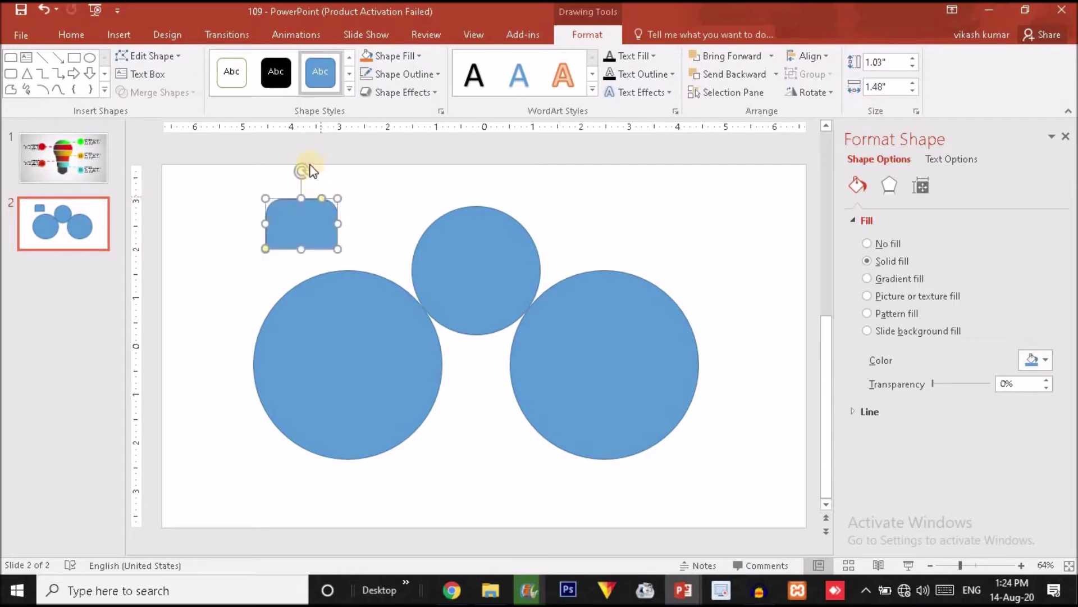
pyautogui.click(817, 91)
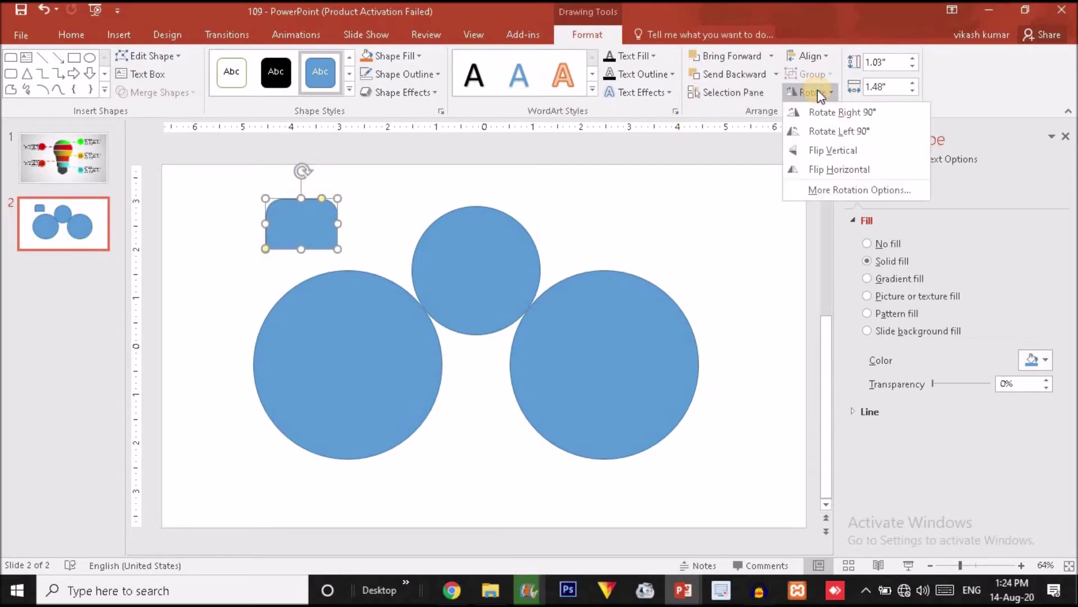
pyautogui.click(830, 147)
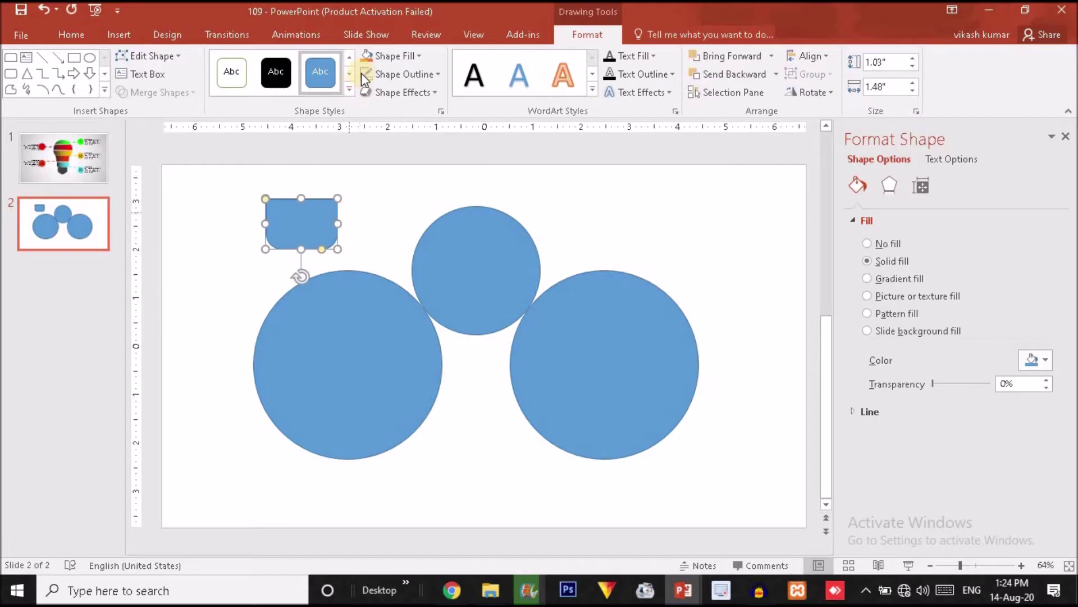
pyautogui.moveTo(296, 217); pyautogui.dragTo(477, 370)
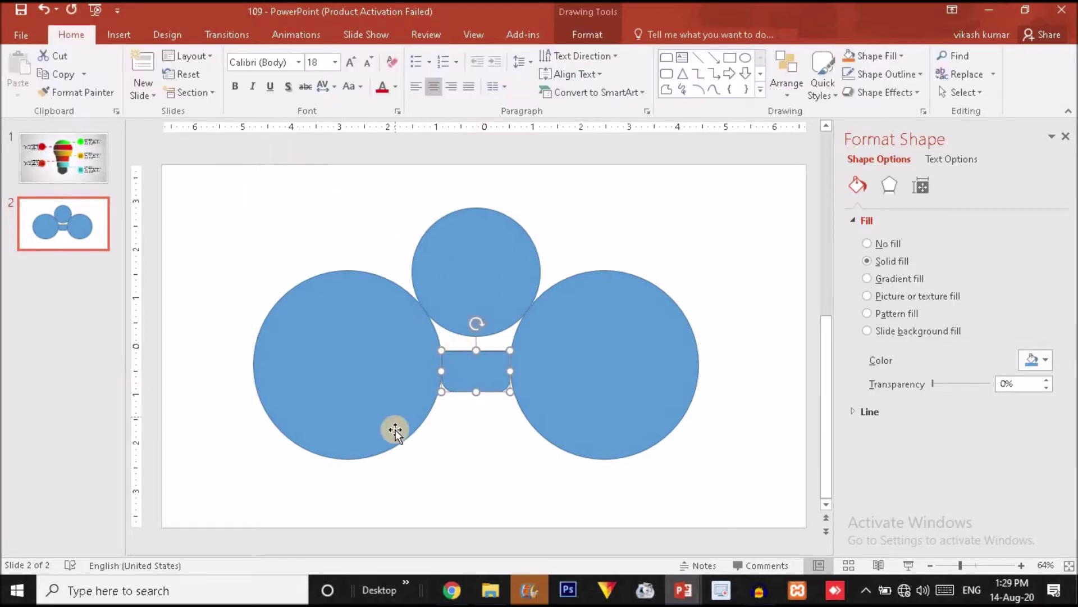
# Fragment all four shapes and delete the two large circle pieces
pyautogui.hotkey('ctrl', 'a')
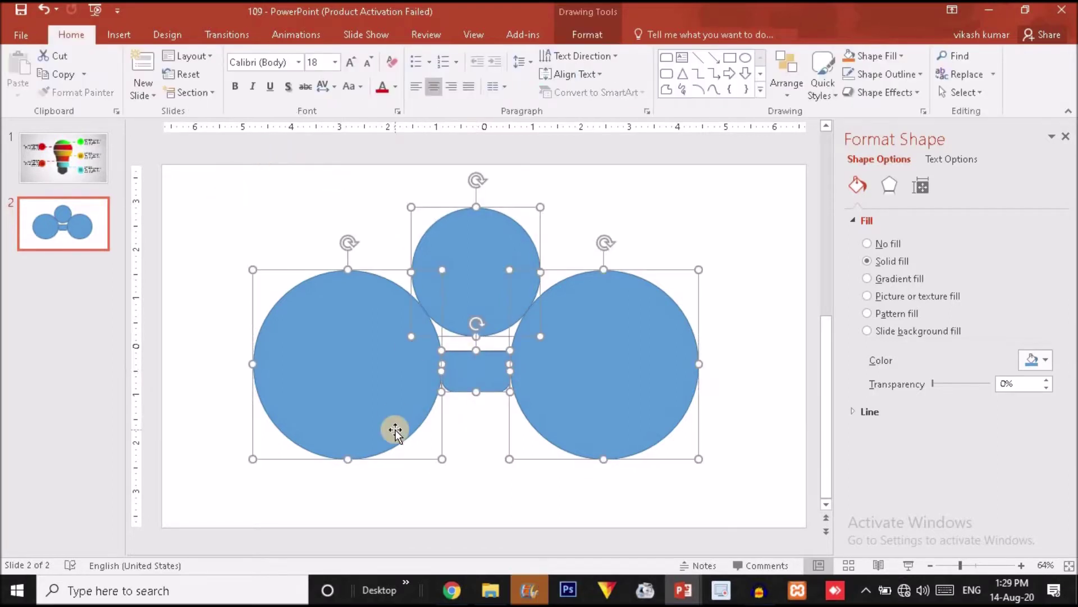
pyautogui.click(588, 35)
pyautogui.click(150, 93)
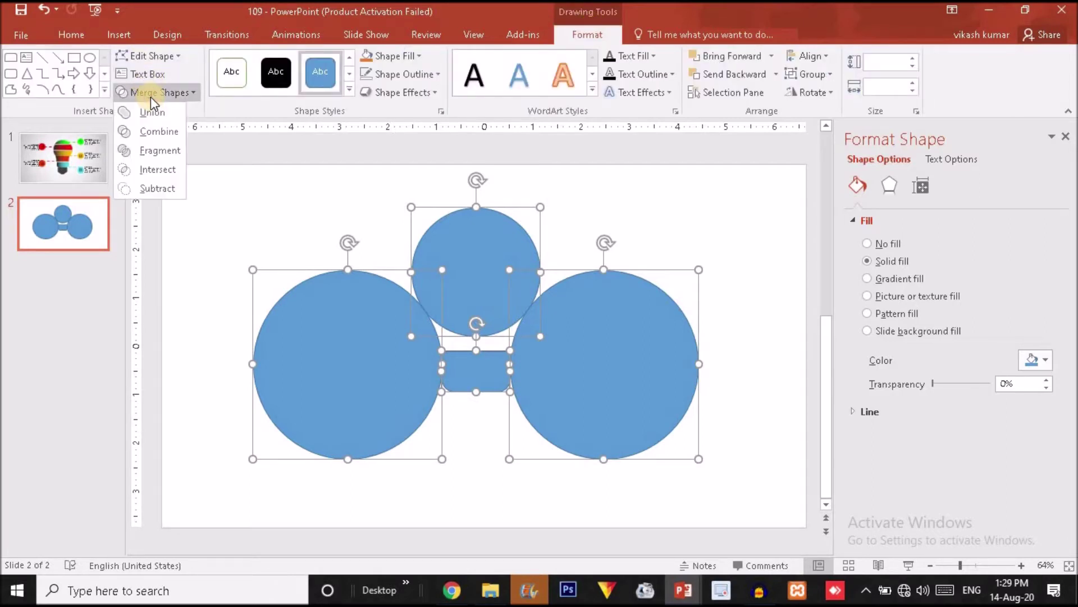
pyautogui.click(156, 150)
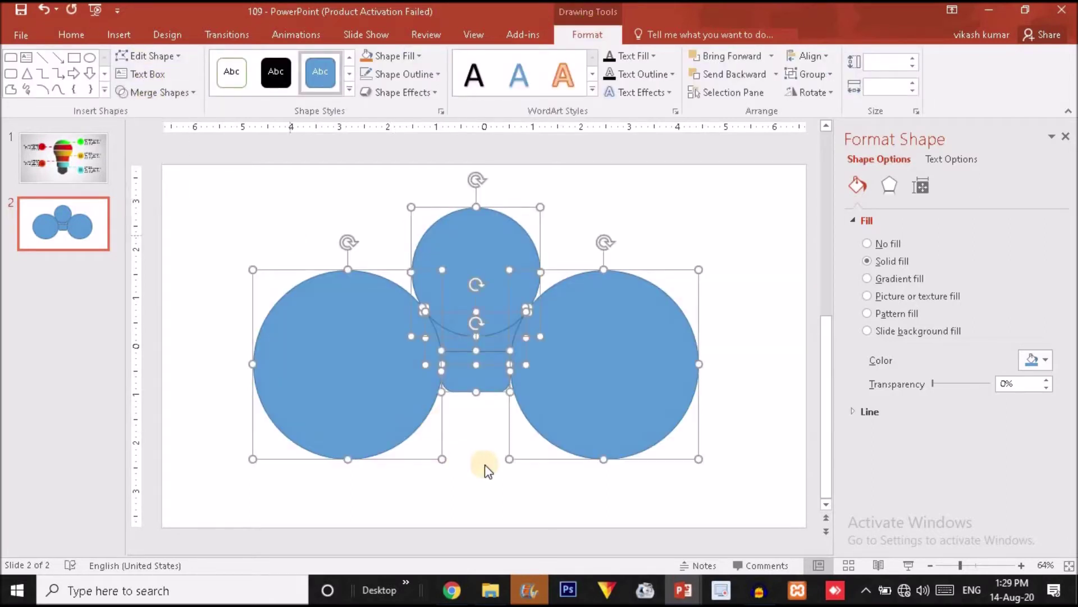
pyautogui.click(542, 481)
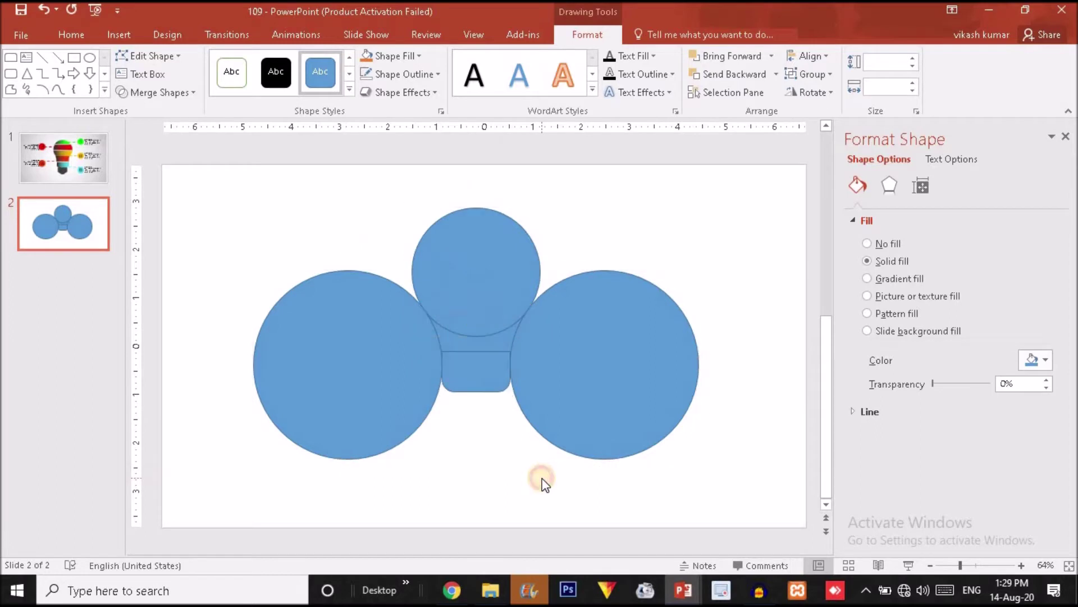
pyautogui.click(579, 398)
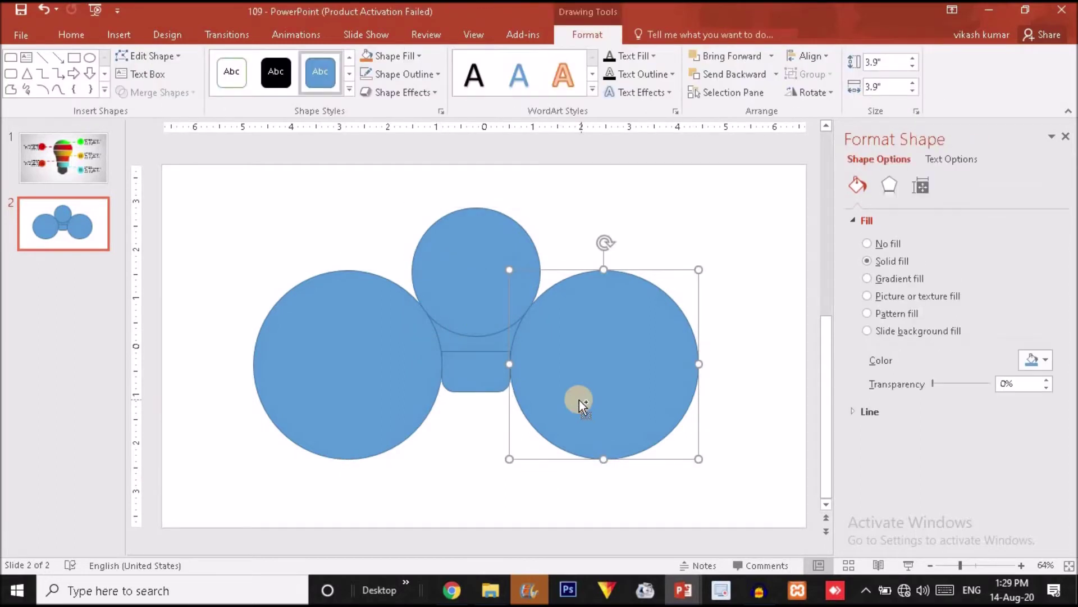
pyautogui.keyDown('shift'); pyautogui.click(295, 317); pyautogui.keyUp('shift')
pyautogui.press('Delete')
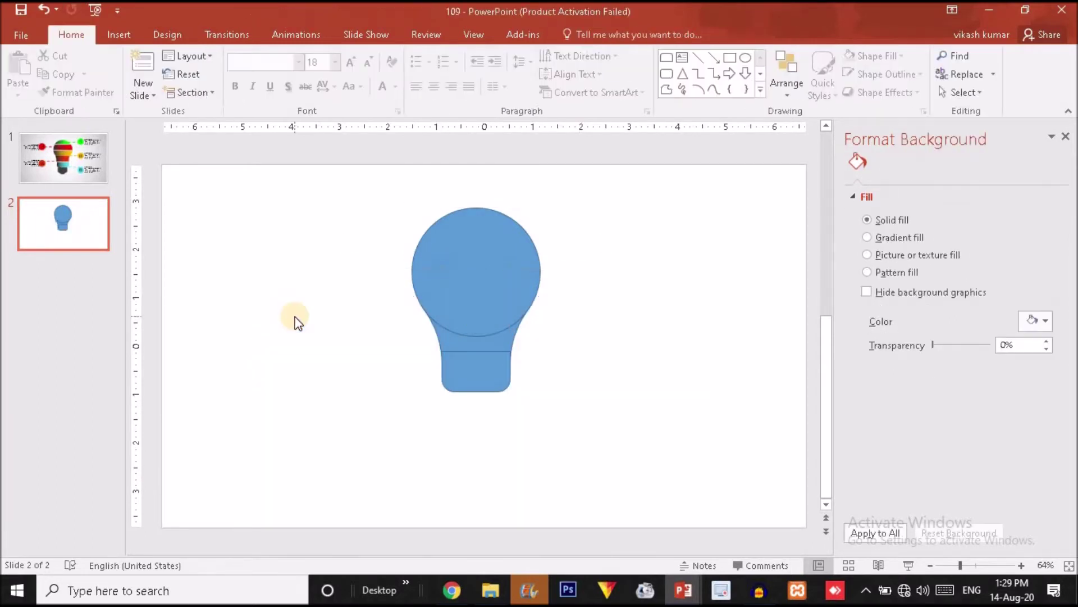
# Union the remaining pieces into one 3.8 by 2.66-inch bulb and nudge it down
pyautogui.moveTo(385, 202); pyautogui.dragTo(558, 474)
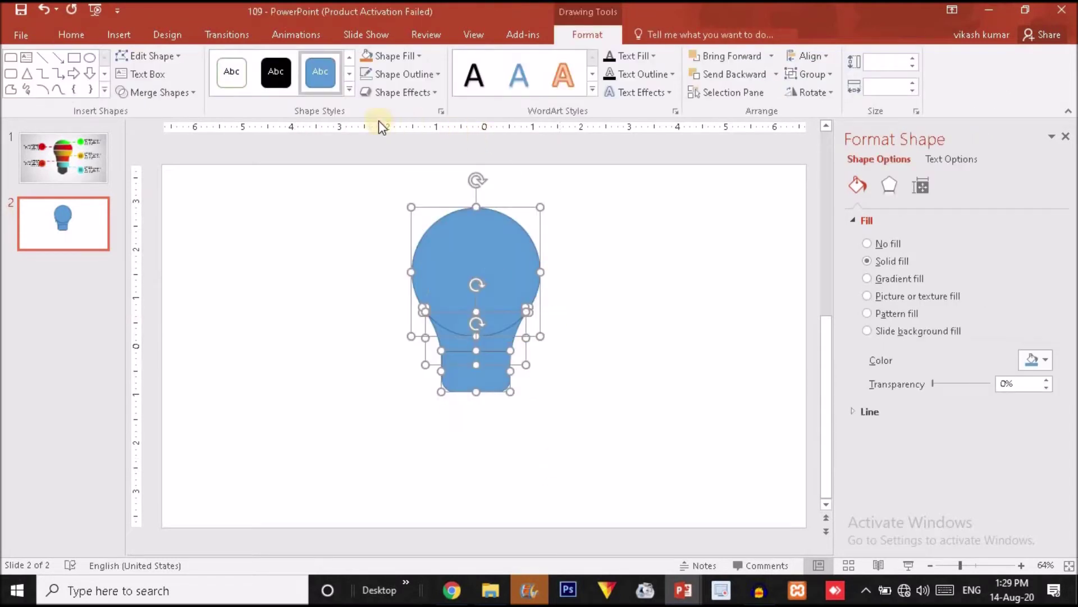
pyautogui.click(157, 90)
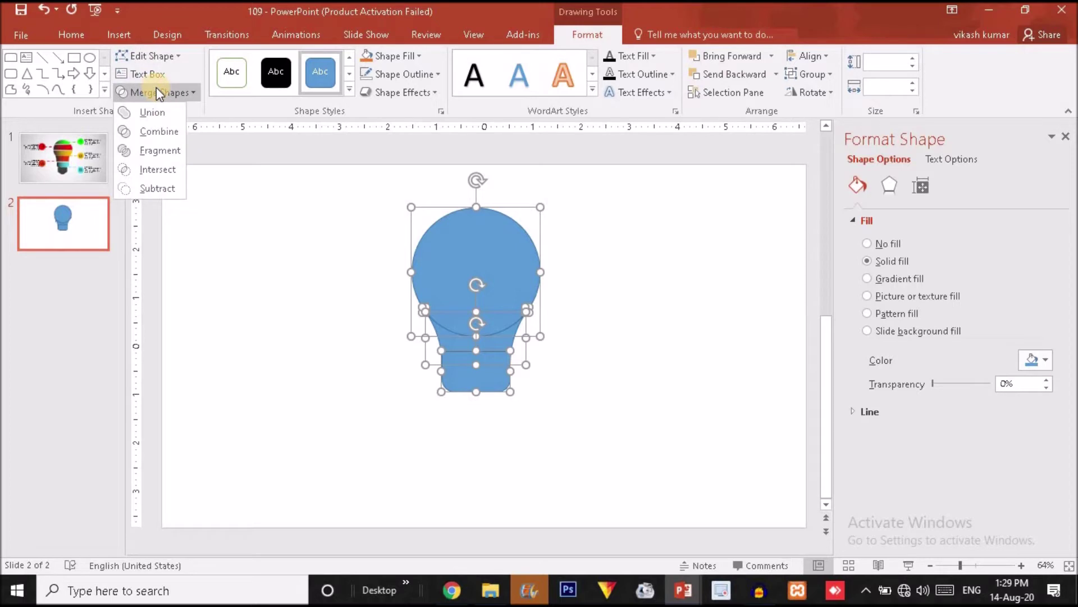
pyautogui.click(156, 112)
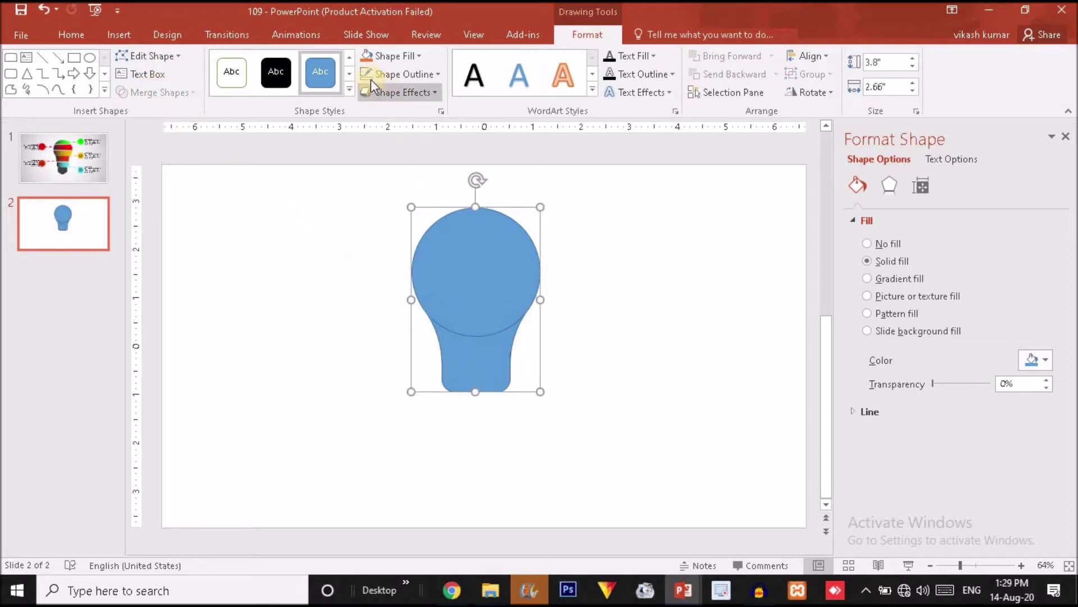
pyautogui.click(424, 289)
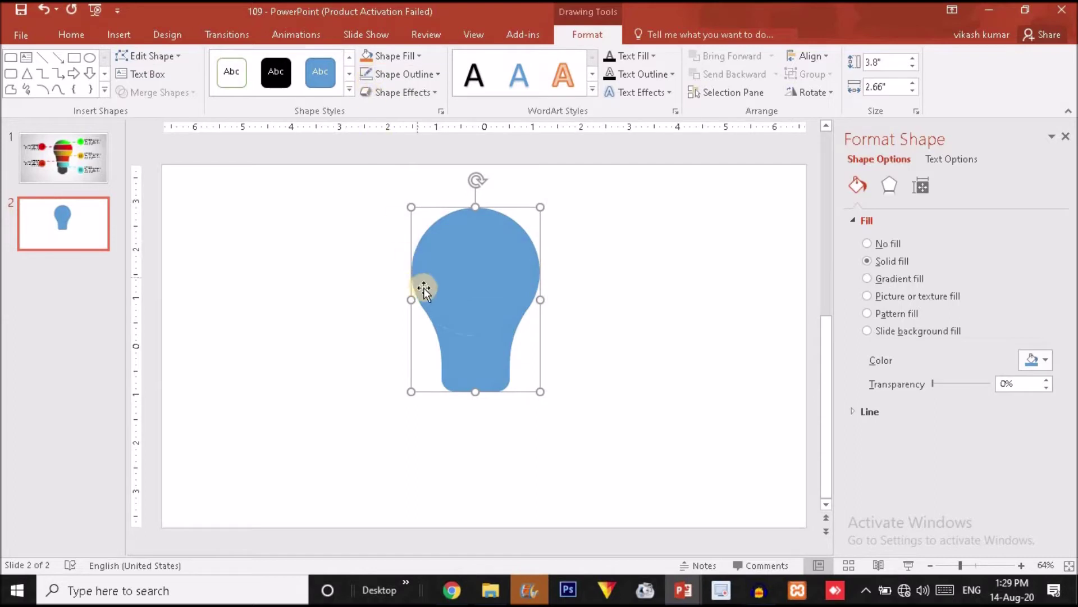
pyautogui.click(482, 72)
pyautogui.moveTo(433, 314); pyautogui.dragTo(436, 323)
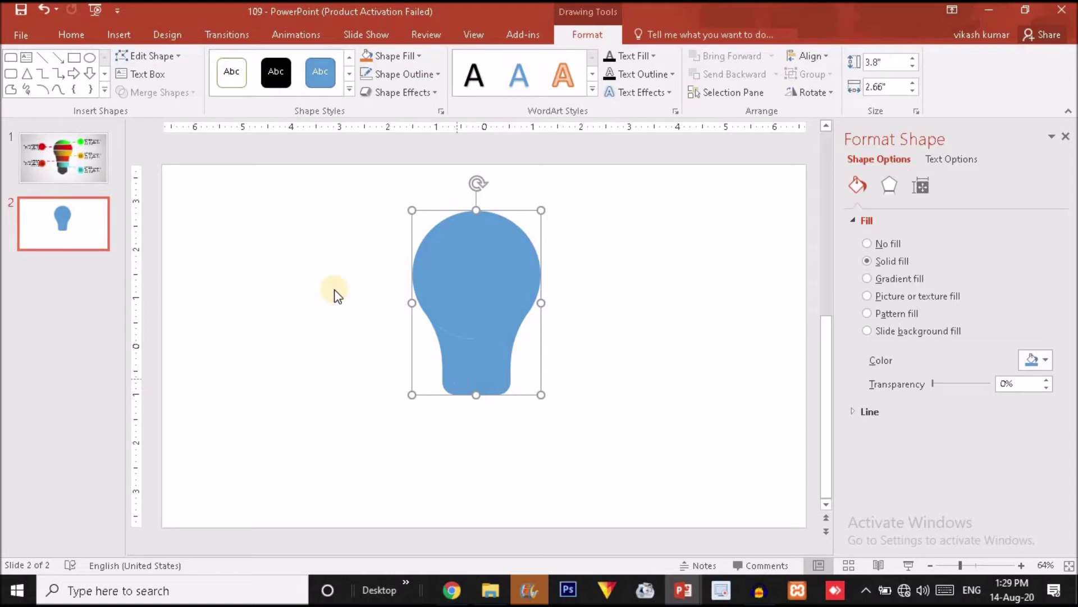
# Draw a rounded rectangle with the orange shape style under the bulb's neck
pyautogui.click(136, 30)
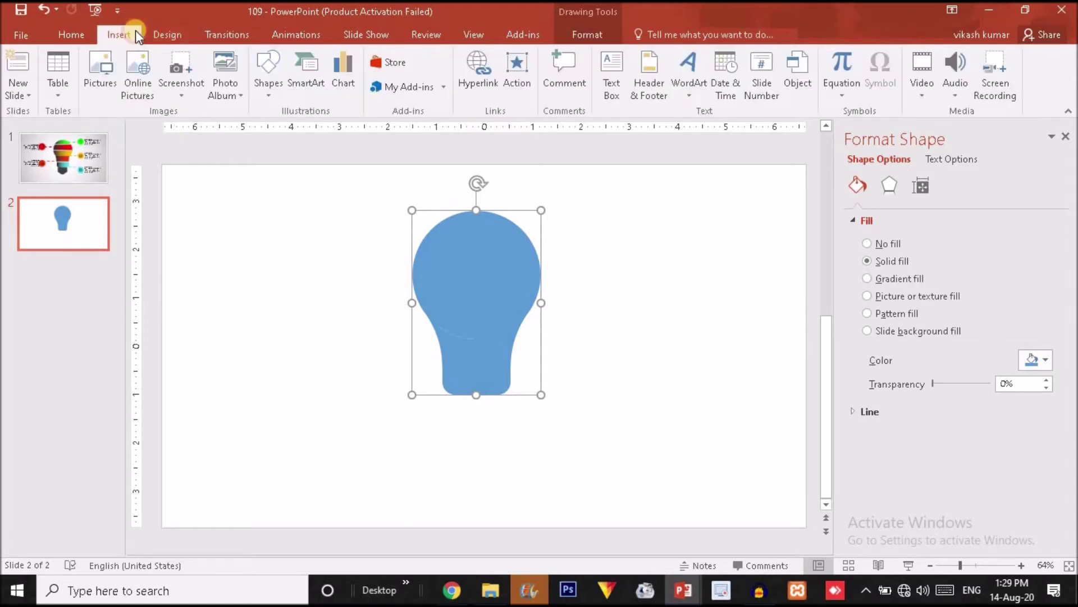
pyautogui.click(277, 80)
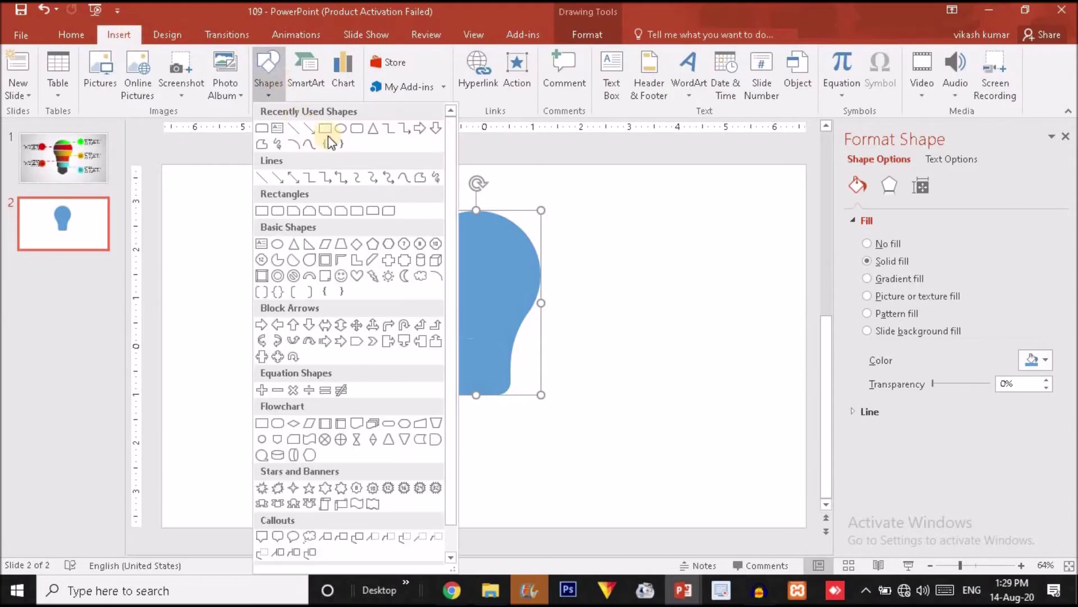
pyautogui.click(359, 124)
pyautogui.moveTo(298, 338); pyautogui.dragTo(359, 383)
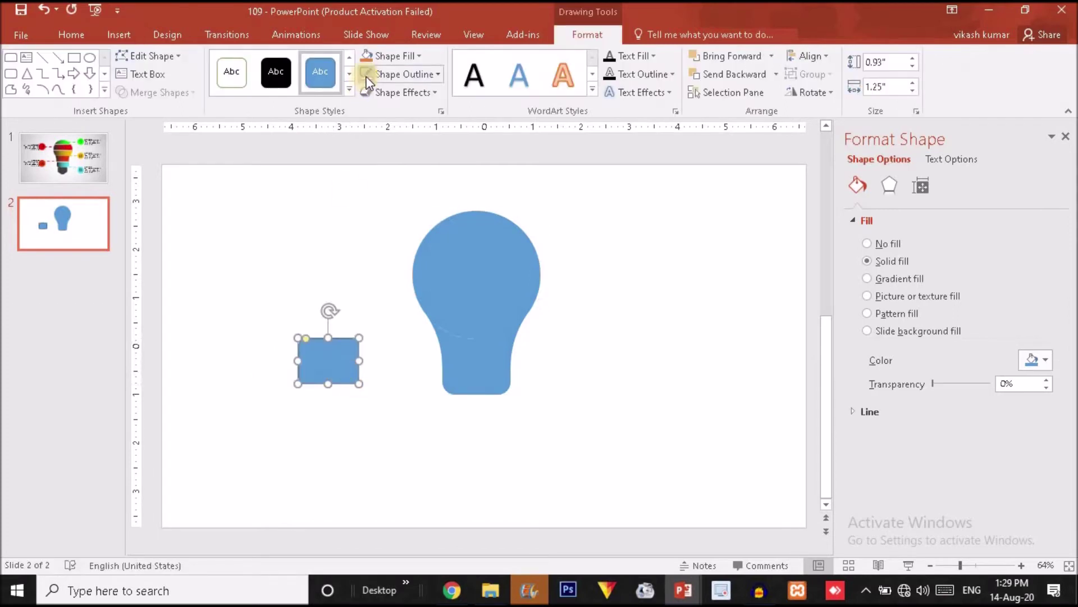
pyautogui.click(366, 58)
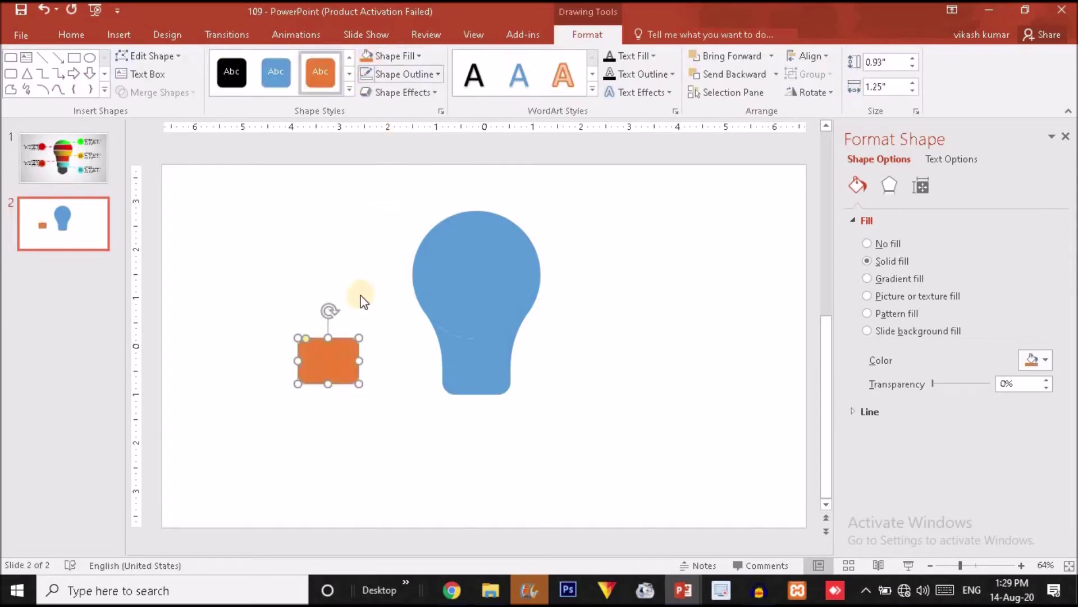
pyautogui.moveTo(326, 365); pyautogui.dragTo(463, 407)
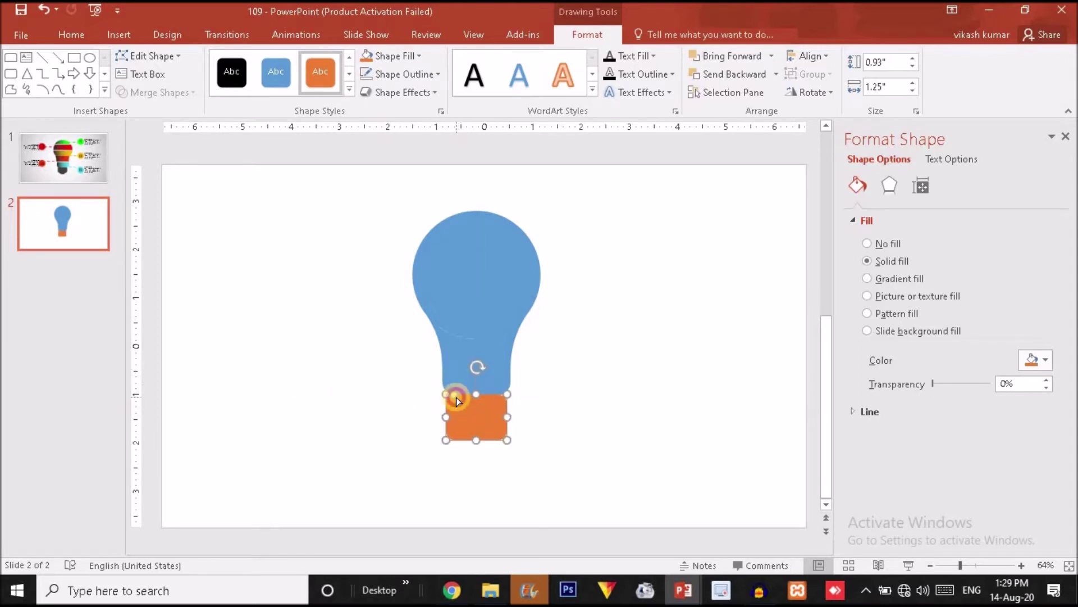
# Resize the orange base to fit the neck and place a copy of it to the left
pyautogui.click(456, 398)
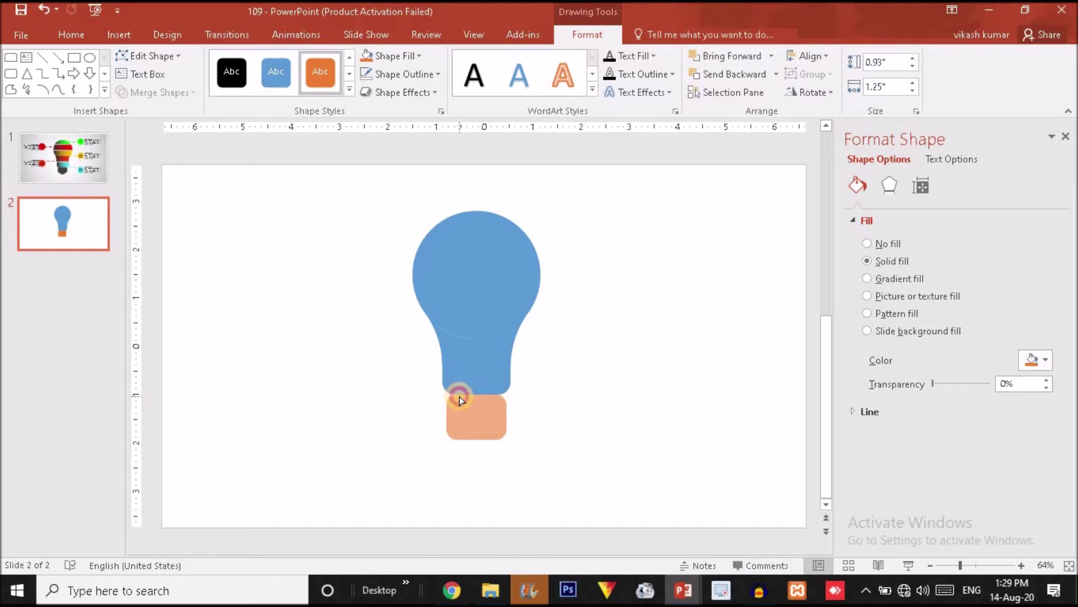
pyautogui.click(463, 403)
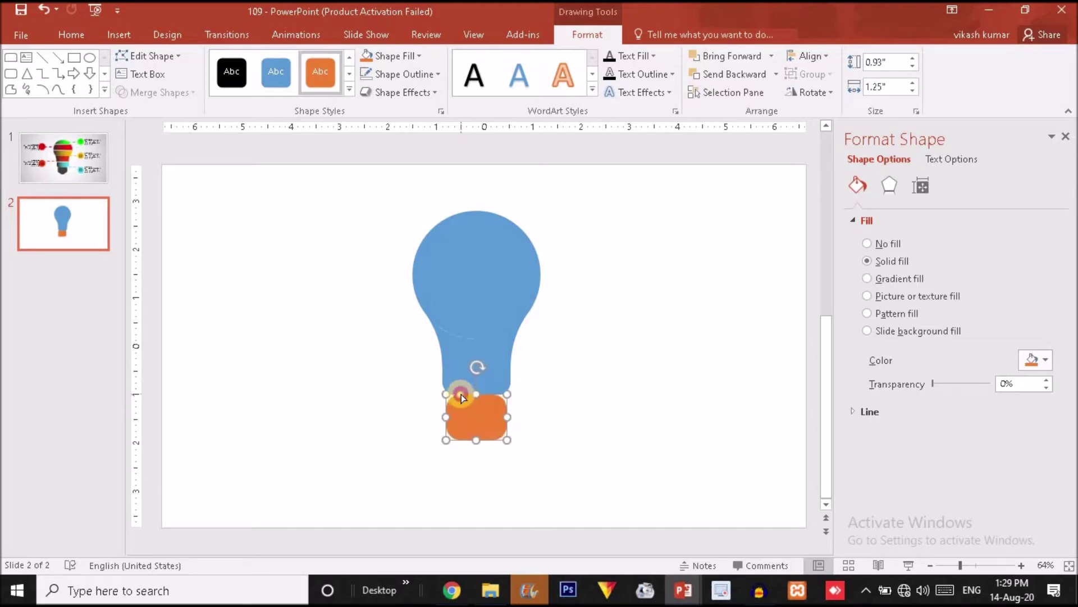
pyautogui.click(457, 393)
pyautogui.click(457, 425)
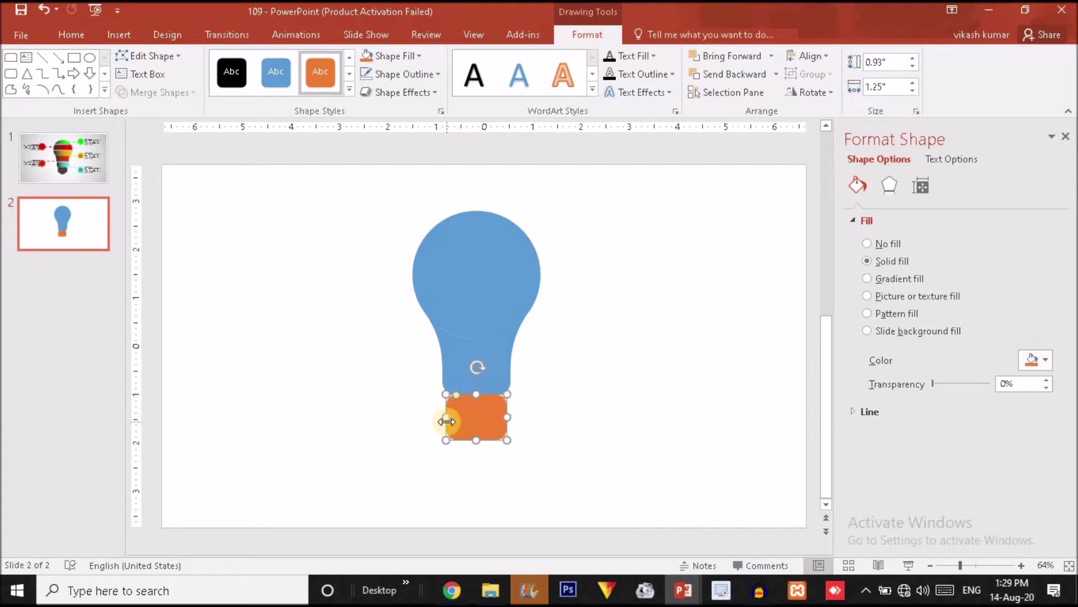
pyautogui.moveTo(445, 418); pyautogui.dragTo(478, 432)
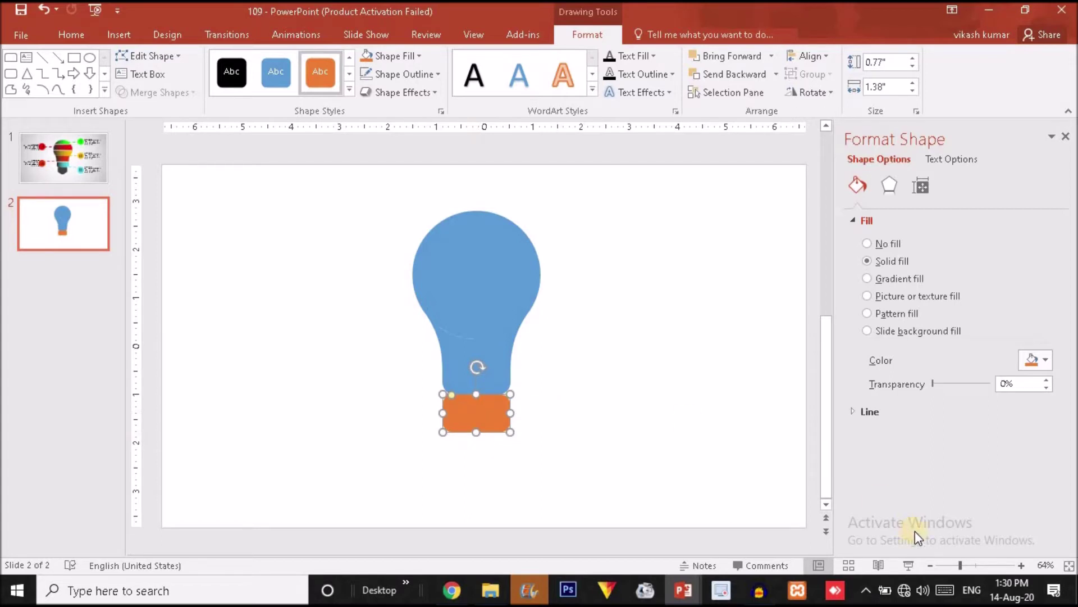
pyautogui.click(977, 568)
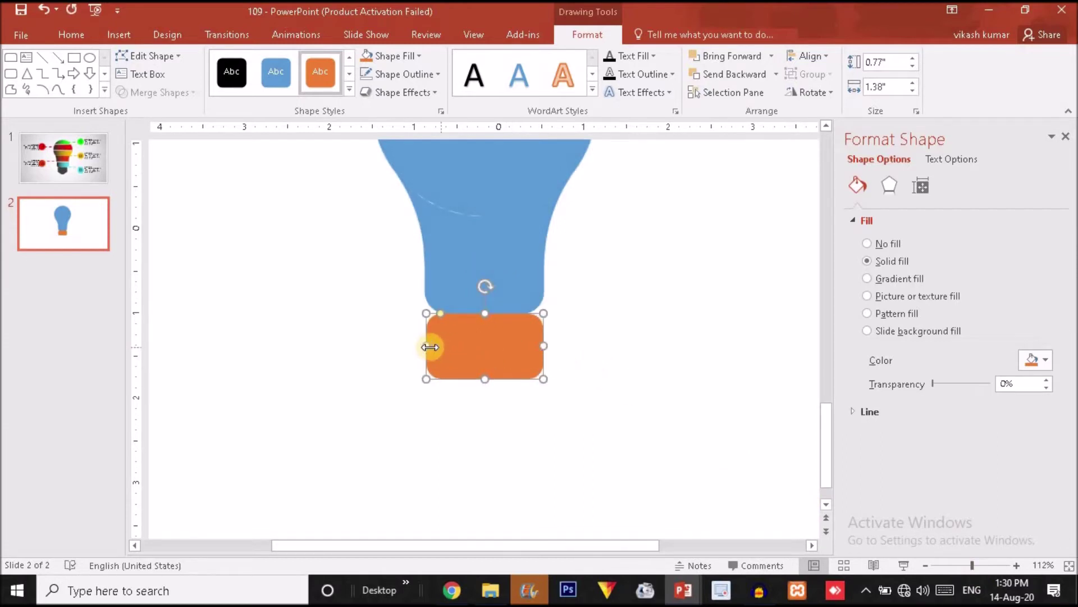
pyautogui.moveTo(427, 346); pyautogui.dragTo(436, 345)
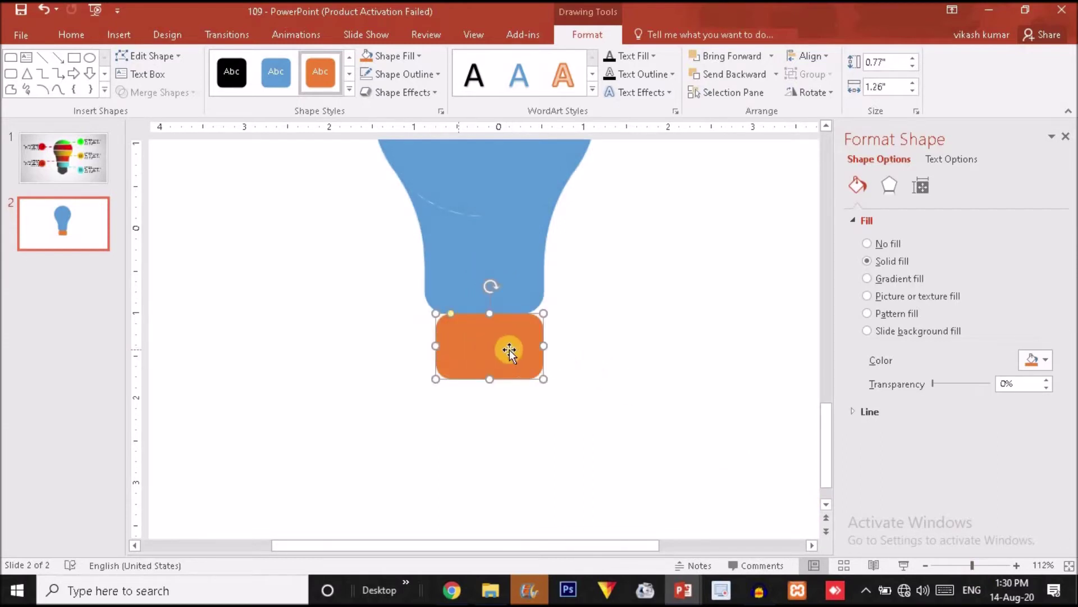
pyautogui.moveTo(540, 346); pyautogui.dragTo(535, 347)
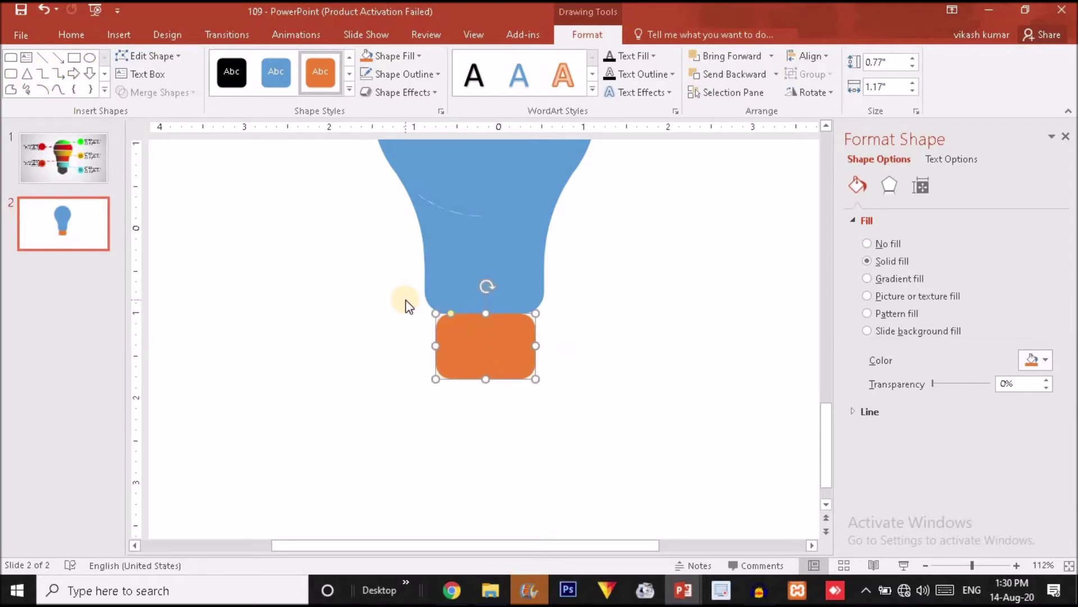
pyautogui.moveTo(469, 348); pyautogui.dragTo(347, 342)
# Flatten the copy into a thin grey bar and place it on top of the orange base
pyautogui.moveTo(344, 338); pyautogui.dragTo(281, 356)
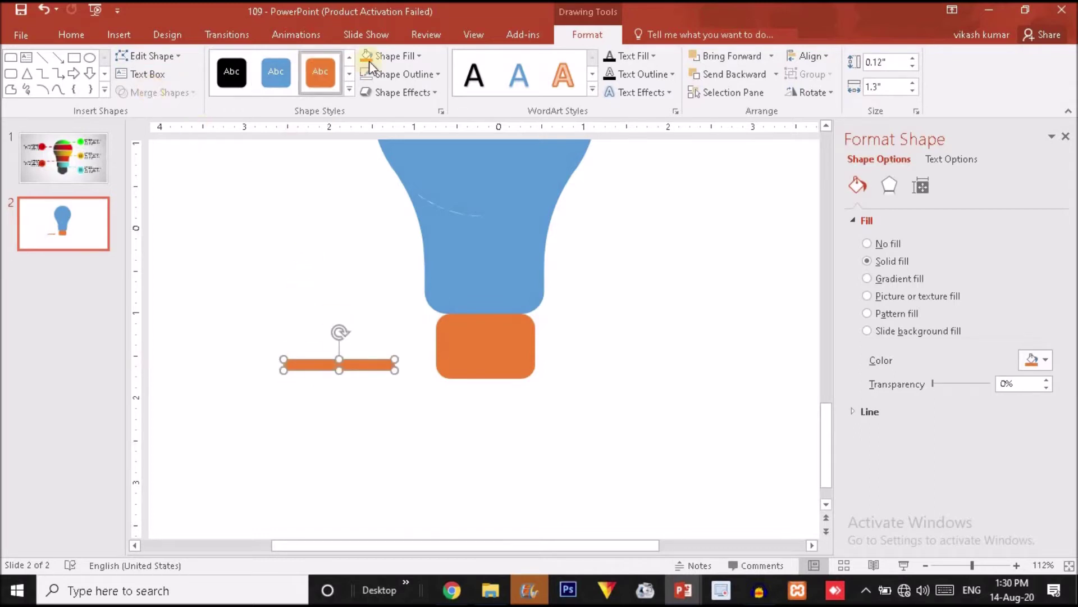
pyautogui.click(391, 58)
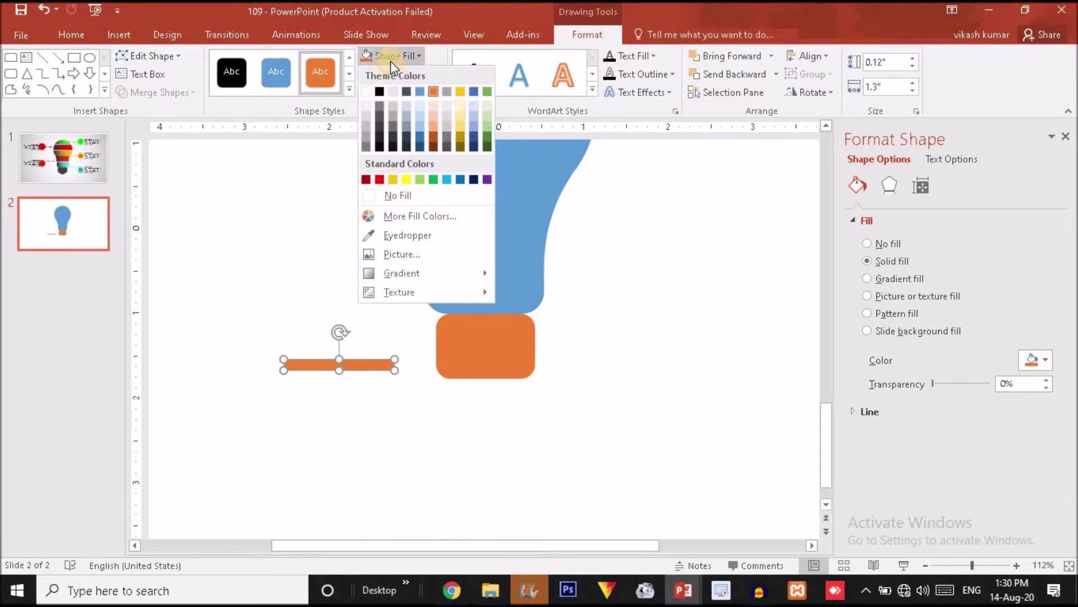
pyautogui.click(367, 136)
pyautogui.click(327, 366)
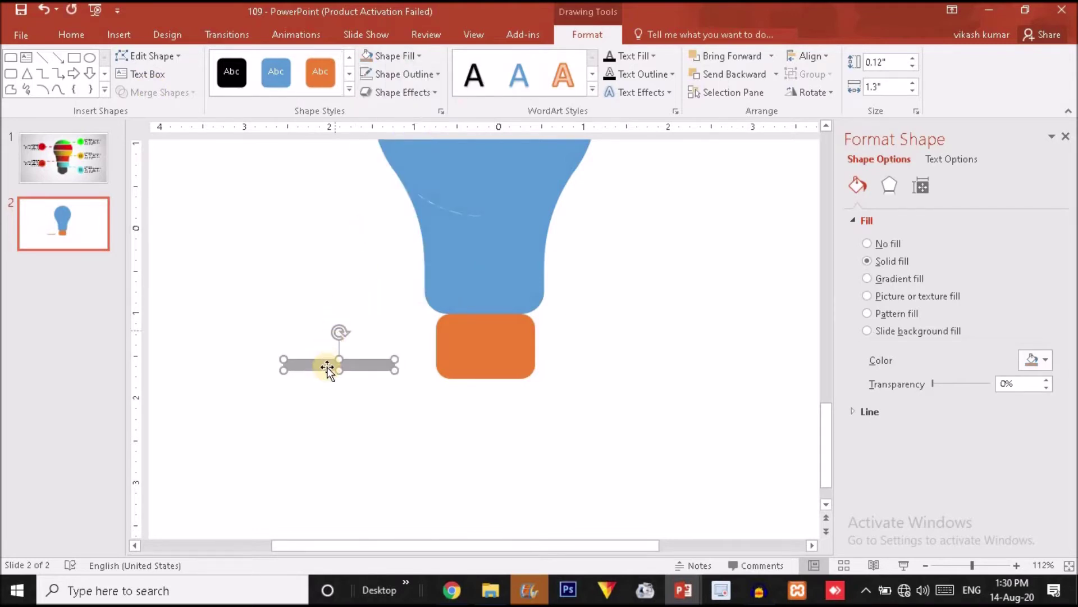
pyautogui.moveTo(327, 366); pyautogui.dragTo(474, 331)
# Duplicate the bar into three evenly spaced grey threads and nudge them down
pyautogui.press('Left')
pyautogui.press('Down')
pyautogui.press('Down')
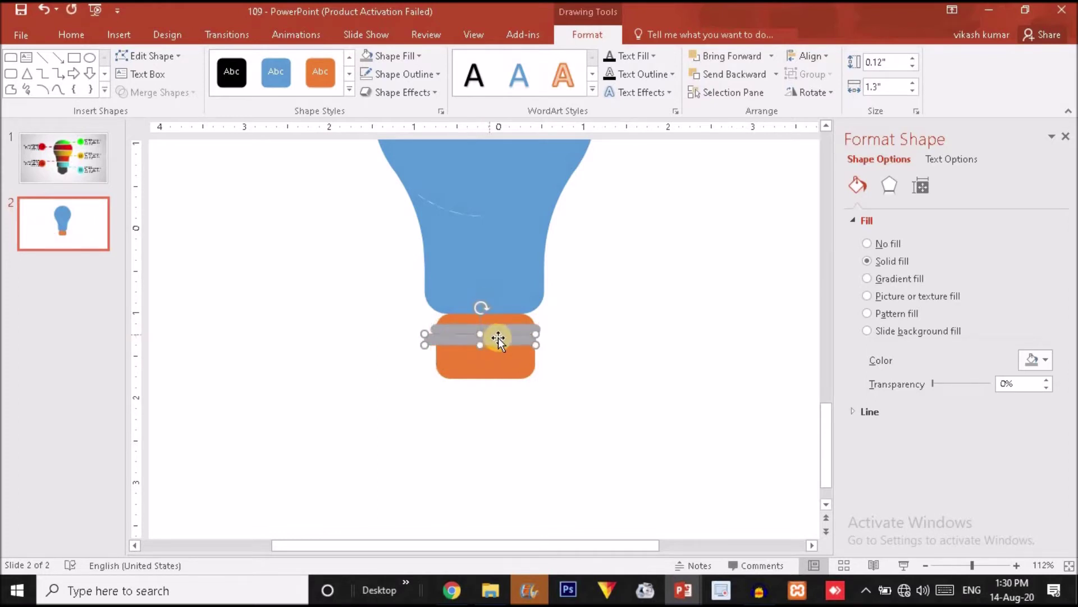
pyautogui.moveTo(499, 340); pyautogui.dragTo(503, 346)
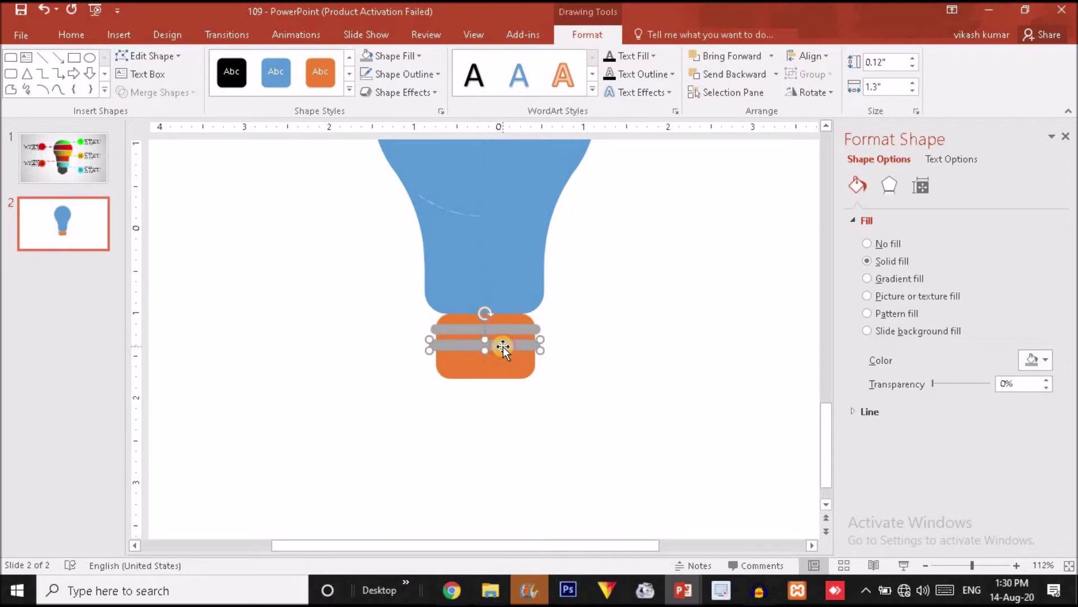
pyautogui.hotkey('ctrl', 'd')
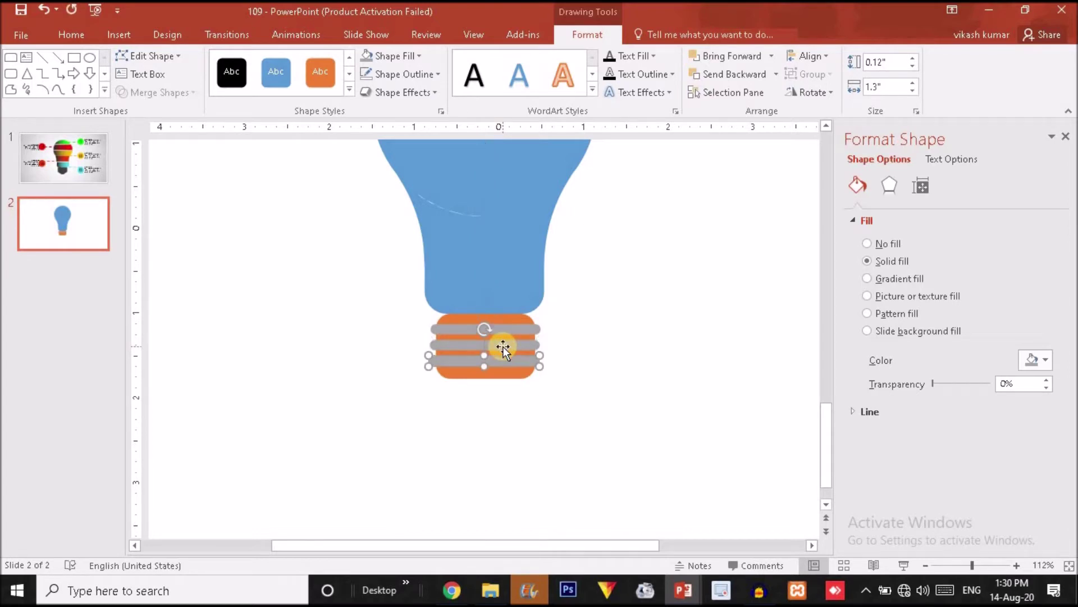
pyautogui.click(590, 382)
pyautogui.moveTo(409, 315); pyautogui.dragTo(561, 372)
pyautogui.hotkey('ctrl', 'Down')
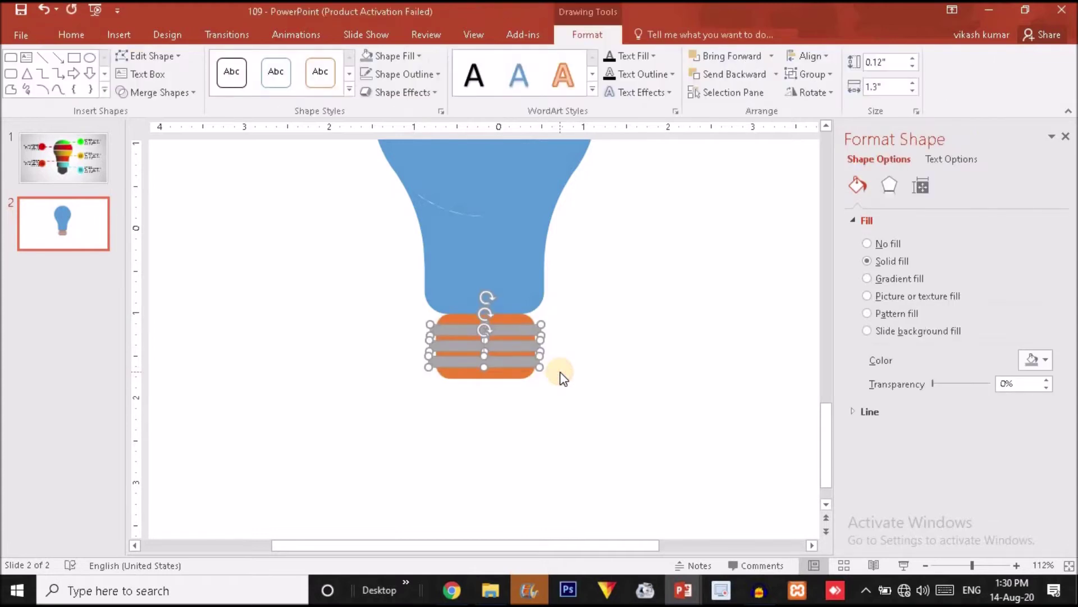
pyautogui.click(562, 372)
pyautogui.click(525, 363)
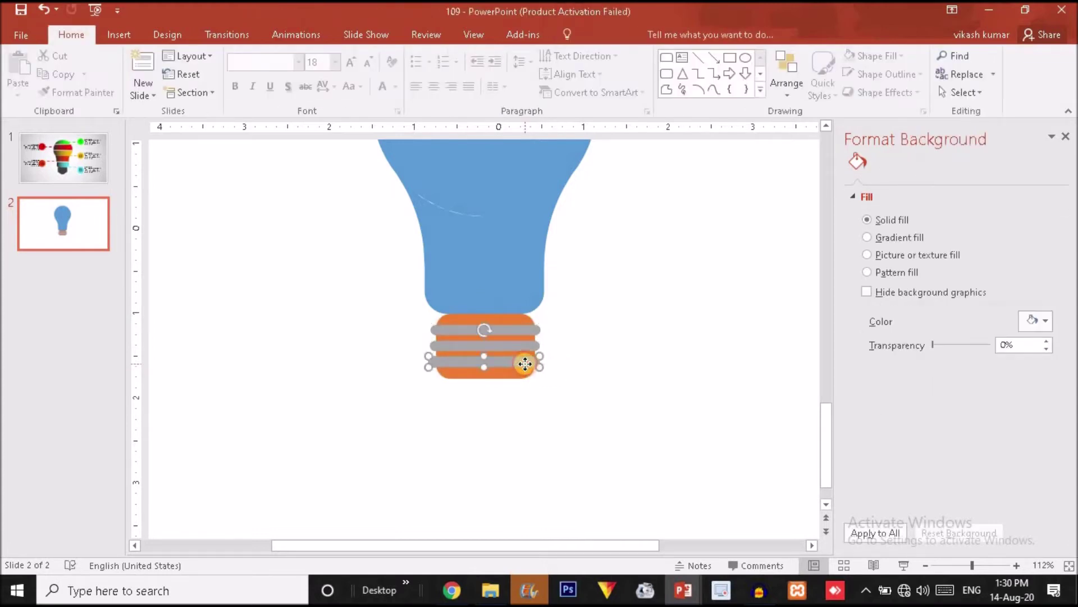
pyautogui.click(611, 376)
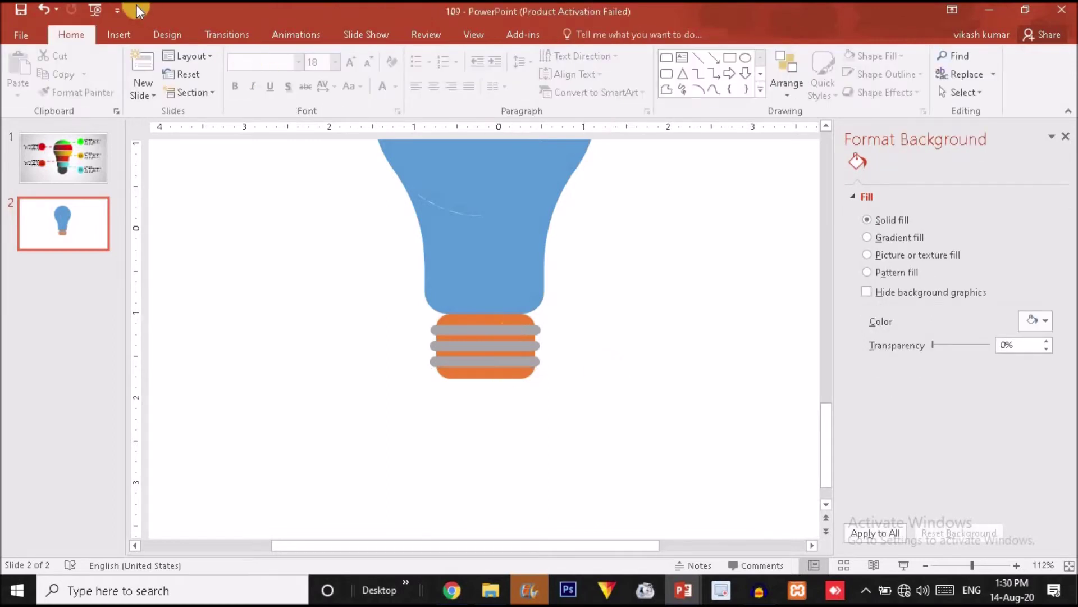
# Draw a trapezoid, flip it vertically, shorten it and place it, slightly widened, under the threaded base
pyautogui.click(119, 35)
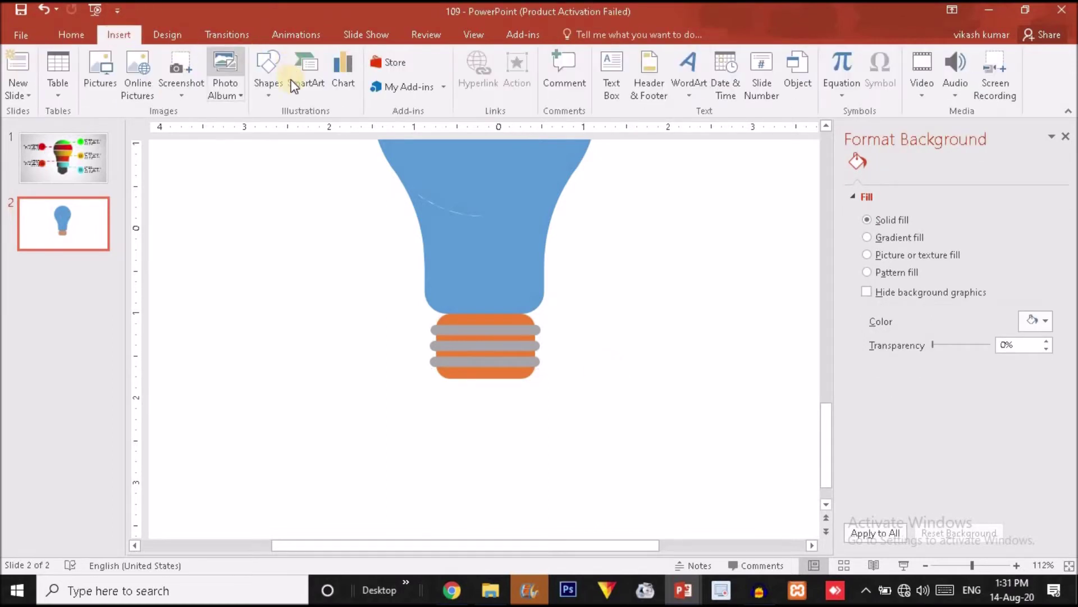
pyautogui.click(269, 89)
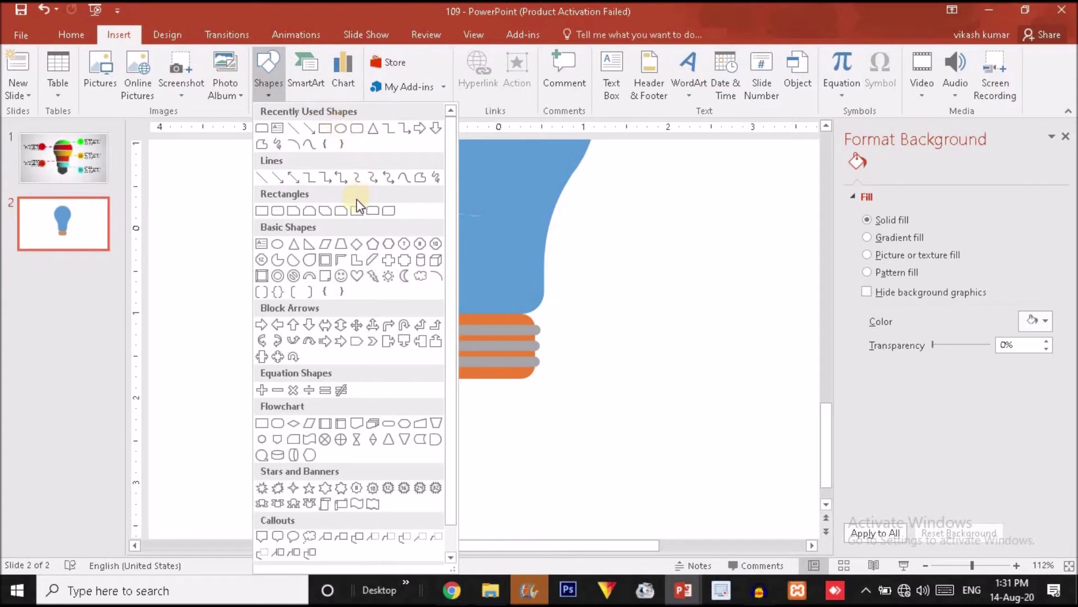
pyautogui.click(342, 247)
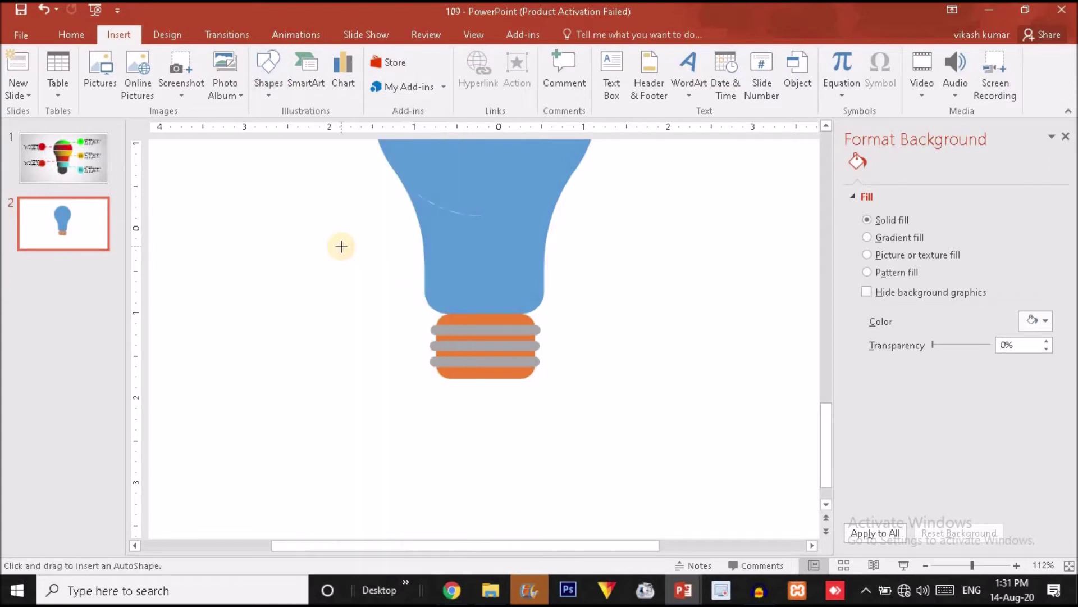
pyautogui.moveTo(256, 283)
pyautogui.mouseDown()
pyautogui.moveTo(329, 325)
pyautogui.moveTo(313, 314)
pyautogui.mouseUp()
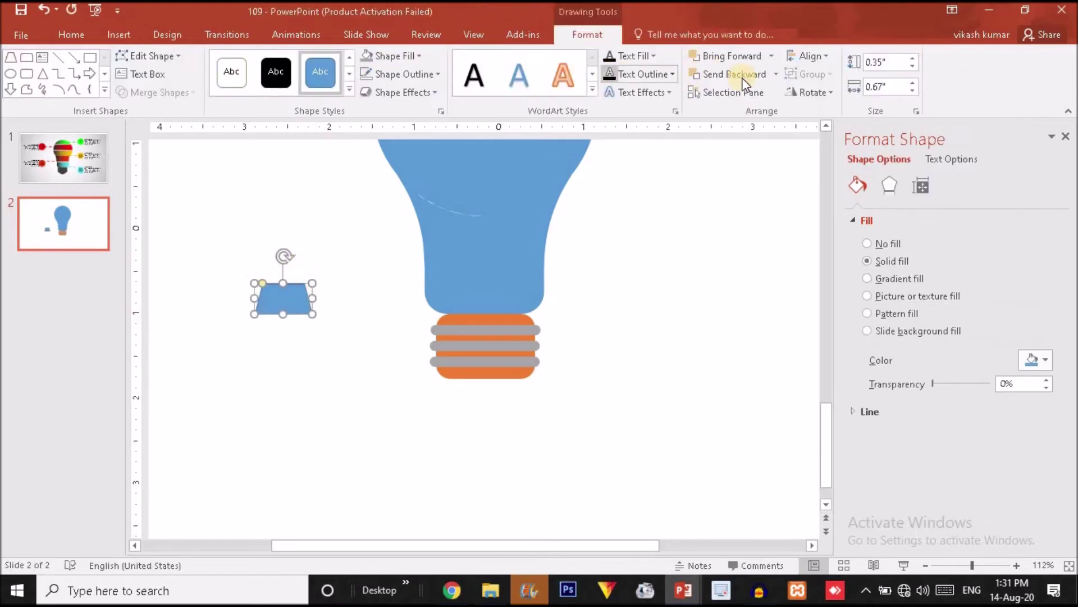
pyautogui.click(809, 93)
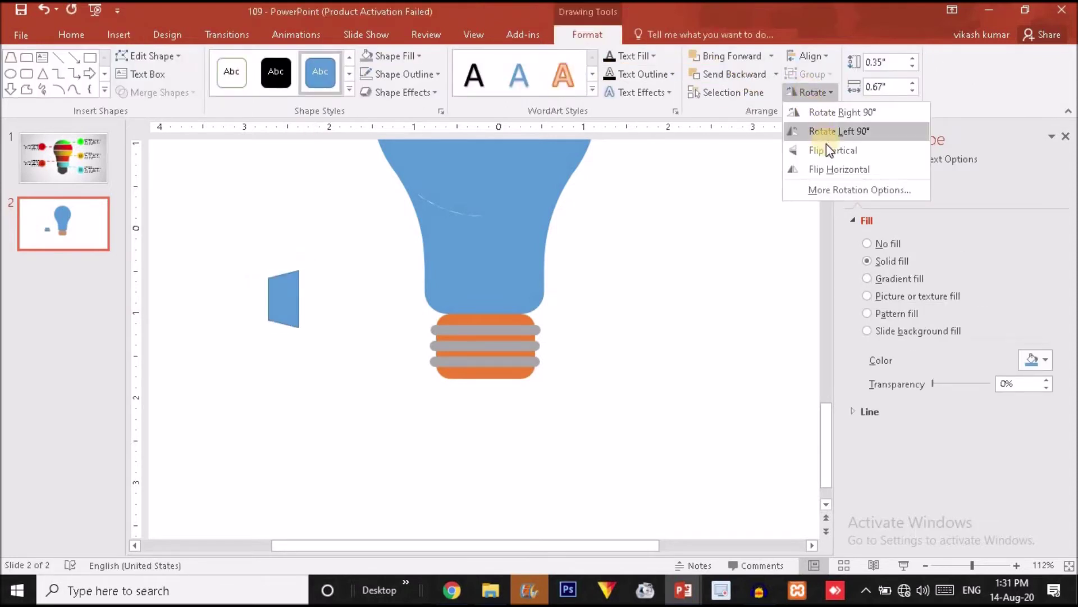
pyautogui.click(826, 147)
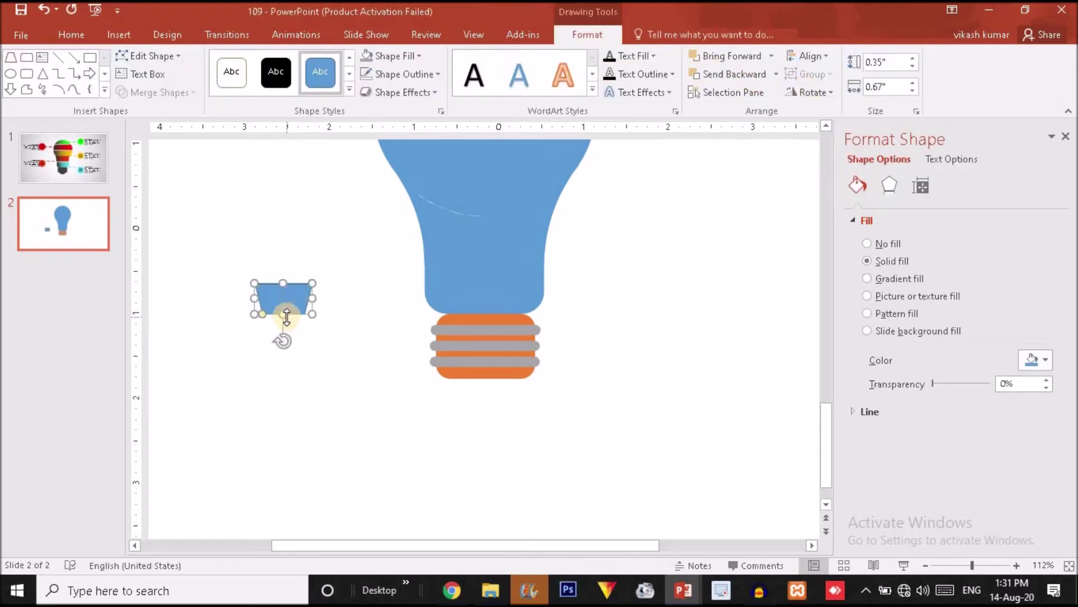
pyautogui.moveTo(282, 317); pyautogui.dragTo(258, 306)
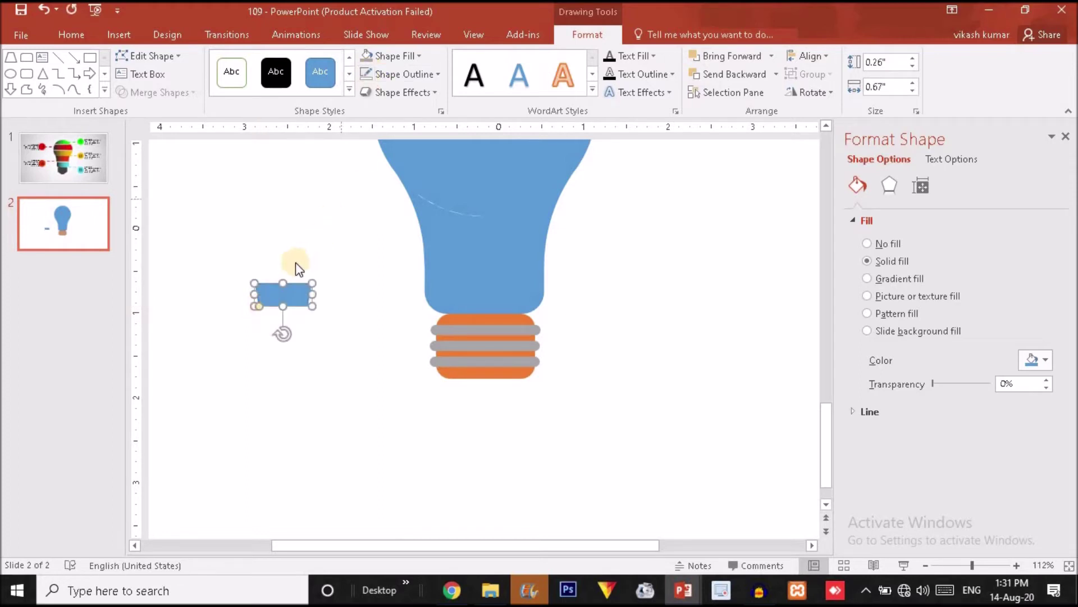
pyautogui.moveTo(285, 294); pyautogui.dragTo(454, 385)
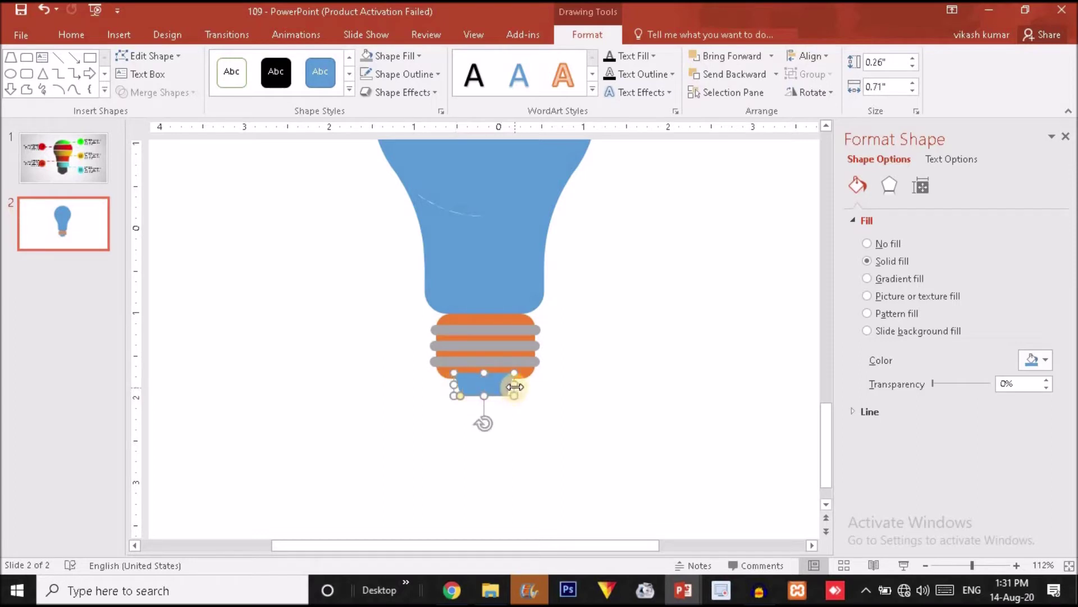
pyautogui.moveTo(514, 386); pyautogui.dragTo(494, 385)
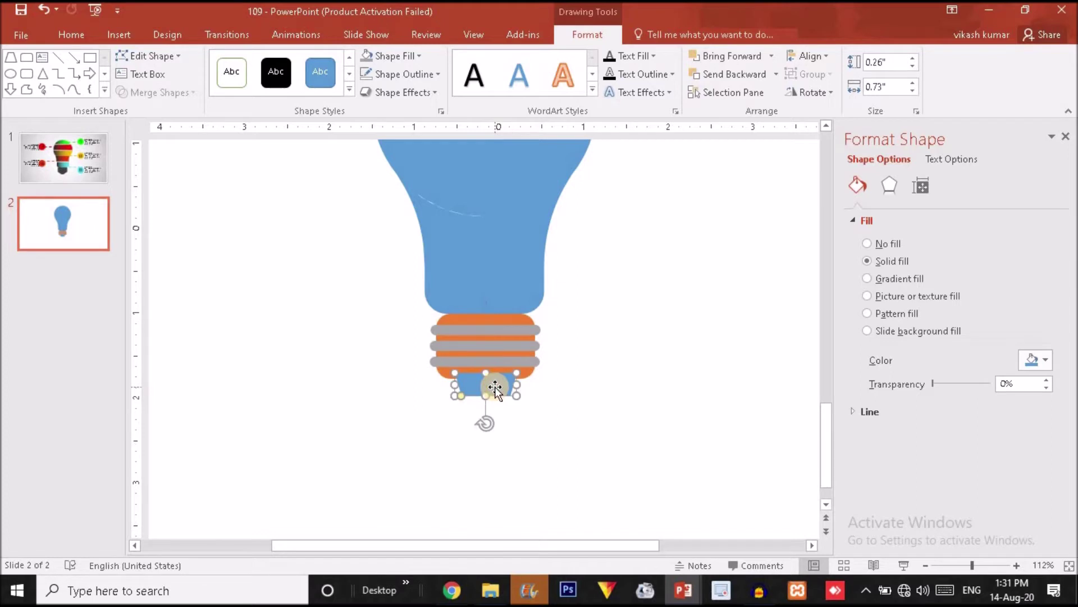
pyautogui.click(574, 393)
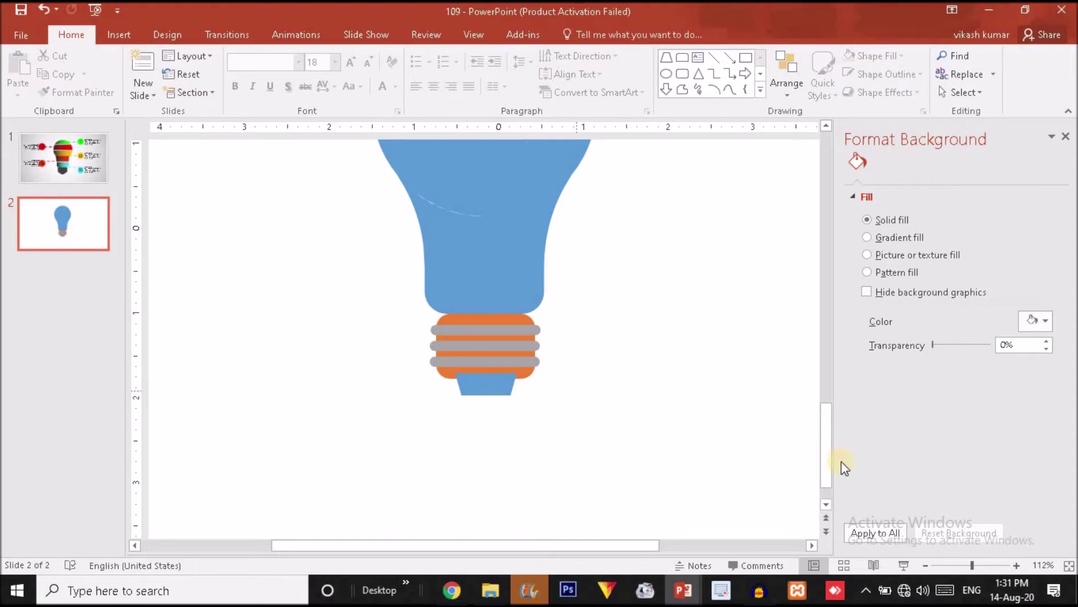
# Select the bulb body with all its base shapes and group them with Ctrl+G
pyautogui.click(953, 569)
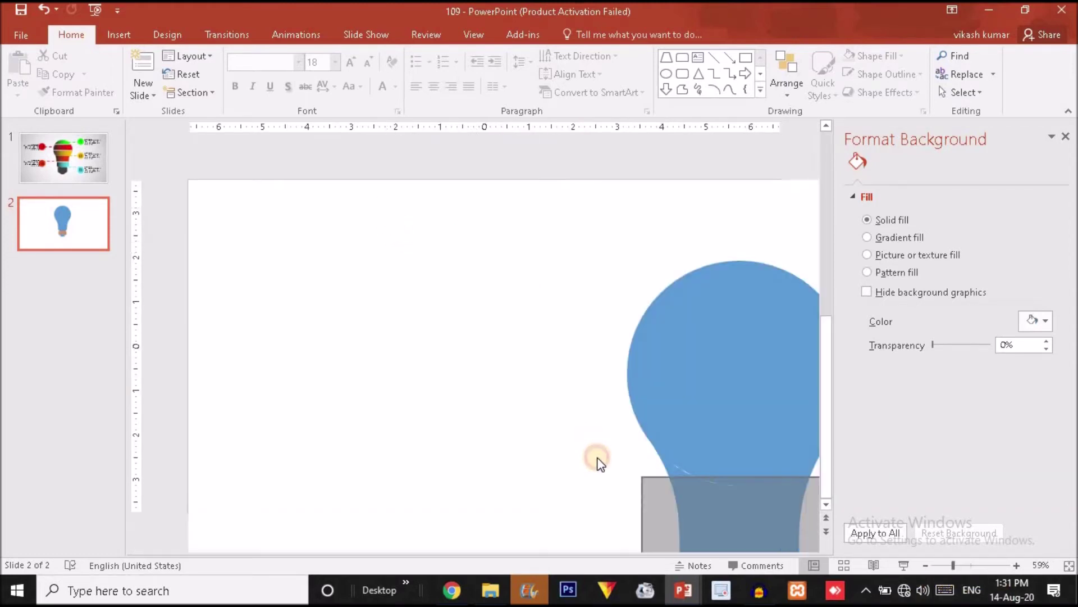
pyautogui.moveTo(597, 457); pyautogui.dragTo(597, 462)
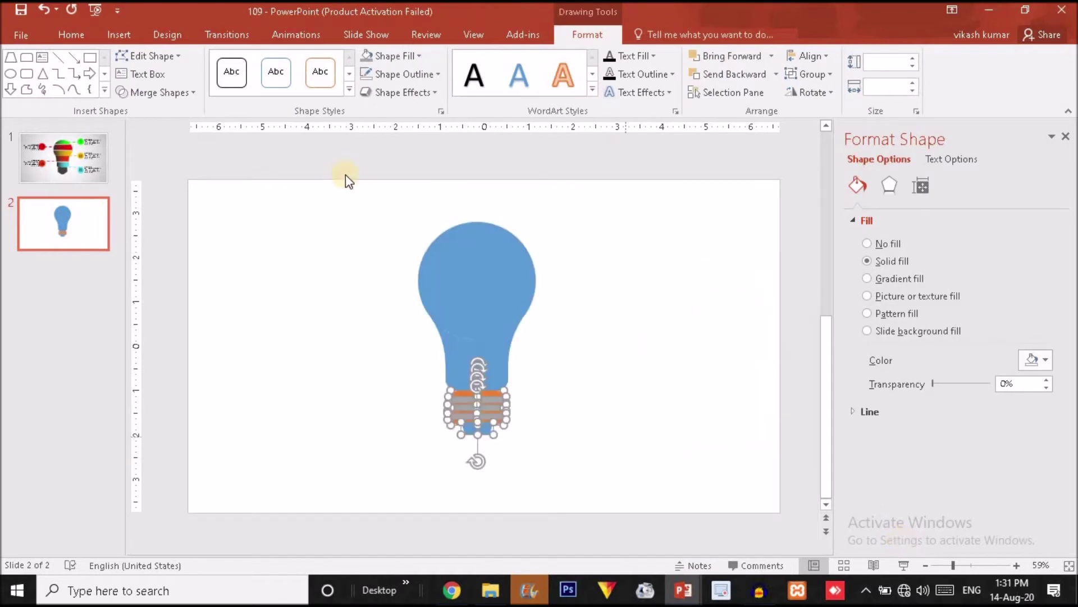
pyautogui.moveTo(358, 196); pyautogui.dragTo(600, 523)
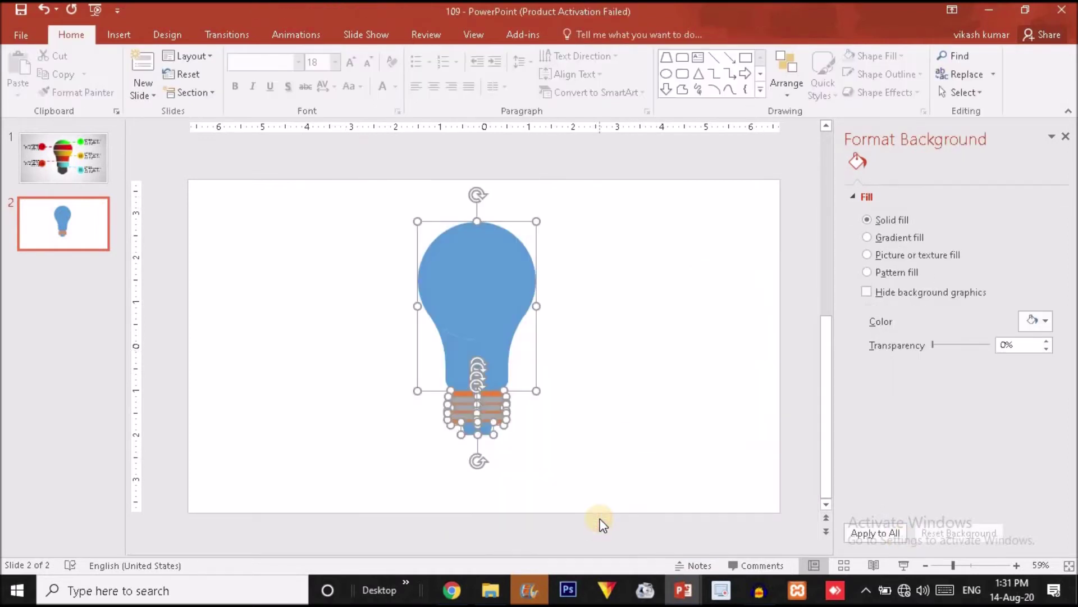
pyautogui.hotkey('ctrl', 'g')
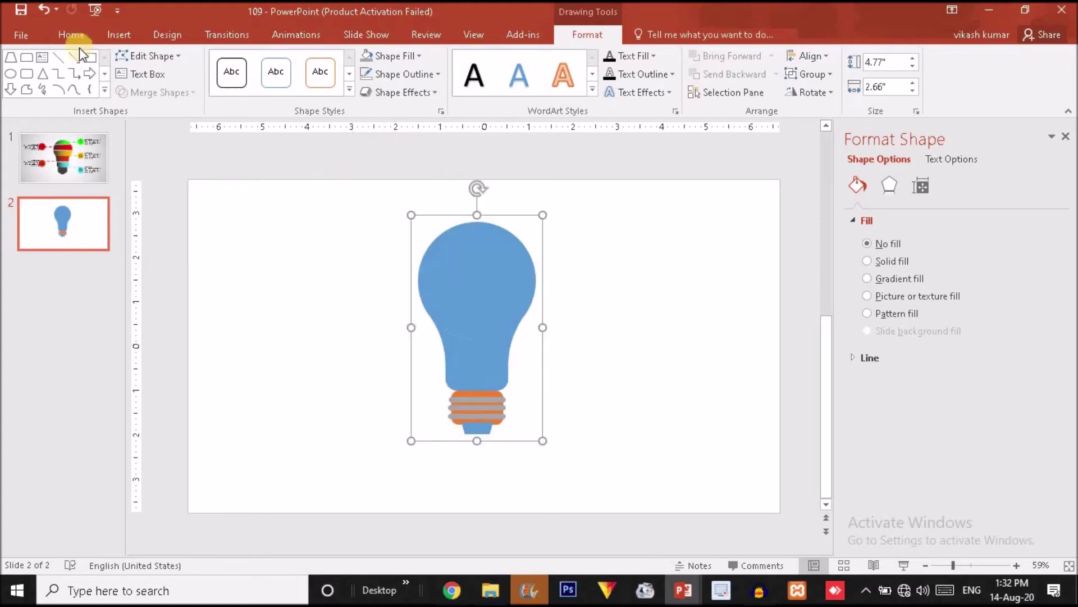
pyautogui.click(89, 58)
# Draw a thin blue bar left of the bulb, duplicate it three times and stack the four bars in a column
pyautogui.moveTo(248, 227); pyautogui.dragTo(421, 233)
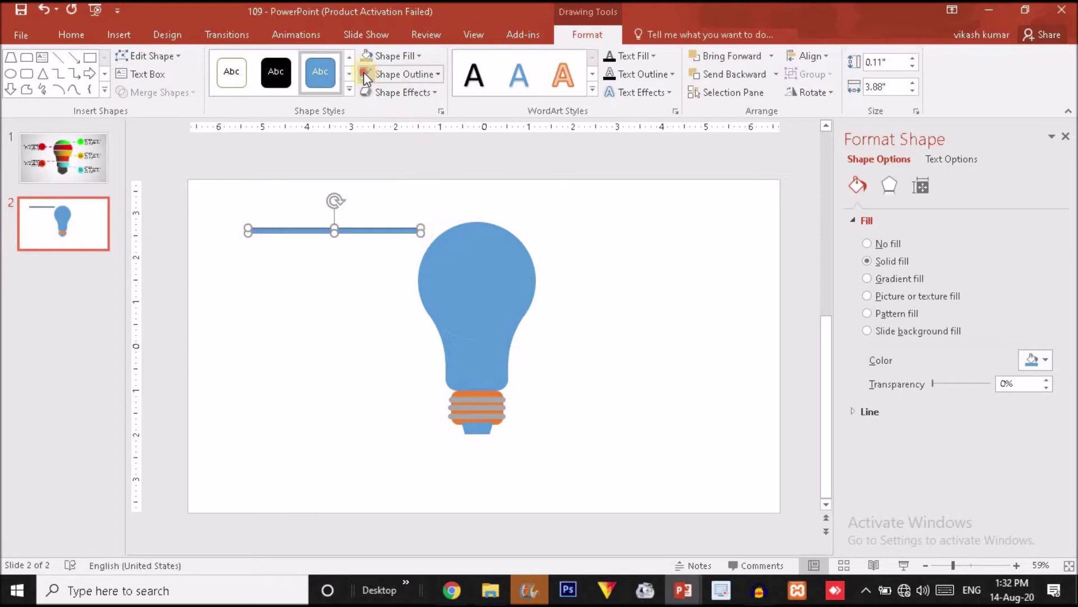
pyautogui.hotkey('ctrl', 'd')
pyautogui.hotkey('ctrl', 'd')
pyautogui.hotkey('ctrl', 'd')
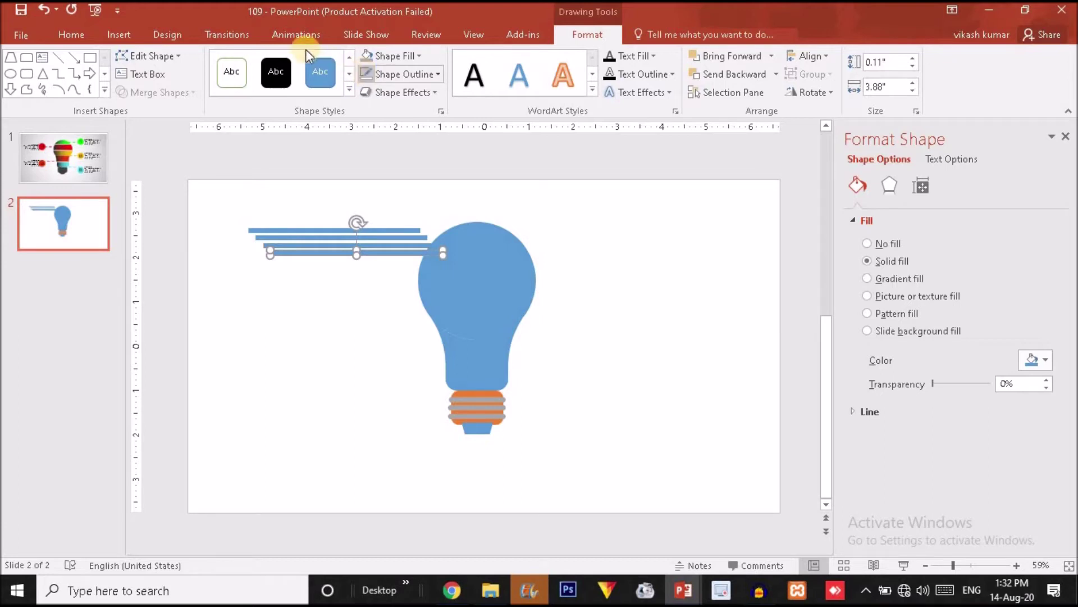
pyautogui.moveTo(326, 258); pyautogui.dragTo(345, 310)
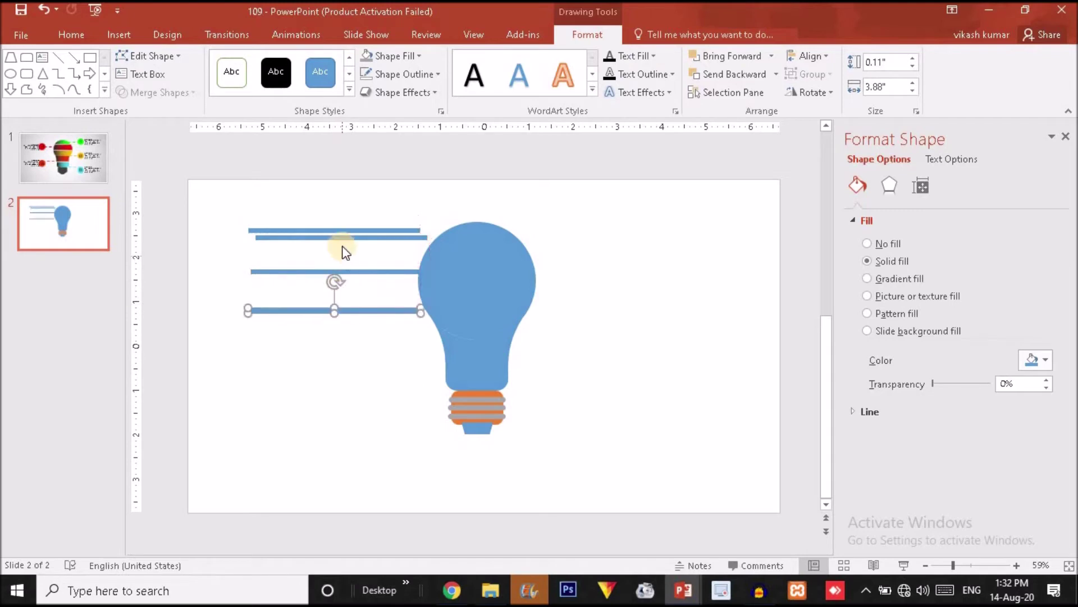
pyautogui.moveTo(343, 239); pyautogui.dragTo(342, 356)
pyautogui.moveTo(210, 164); pyautogui.dragTo(456, 439)
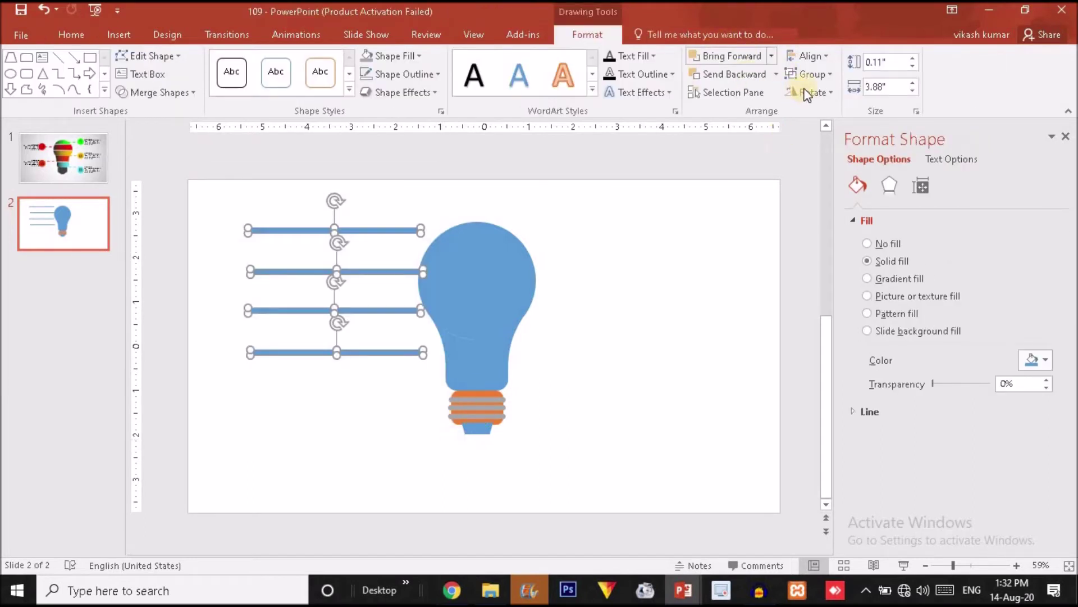
pyautogui.click(812, 56)
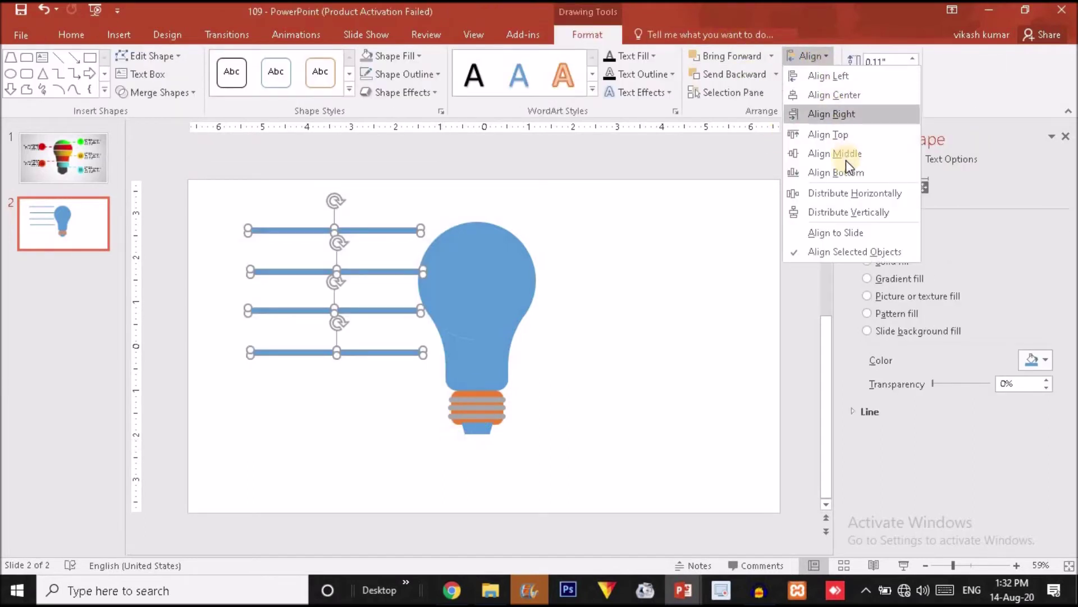
# Distribute the four bars vertically and fine-tune the top and third bars' positions
pyautogui.click(854, 211)
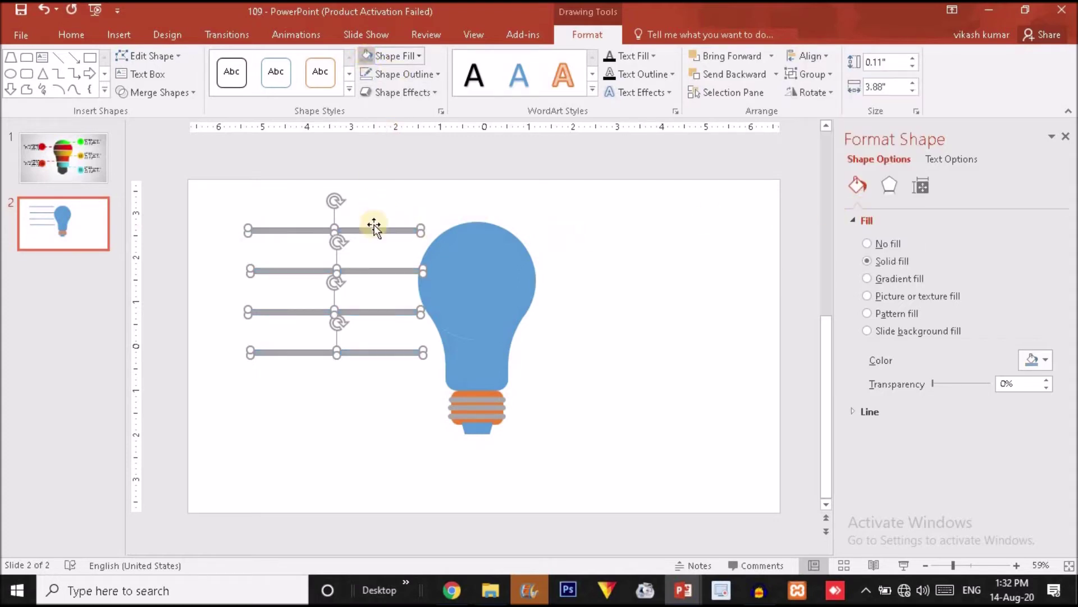
pyautogui.moveTo(368, 228)
pyautogui.mouseDown()
pyautogui.moveTo(491, 262)
pyautogui.moveTo(516, 256)
pyautogui.moveTo(513, 245)
pyautogui.moveTo(361, 243)
pyautogui.mouseUp()
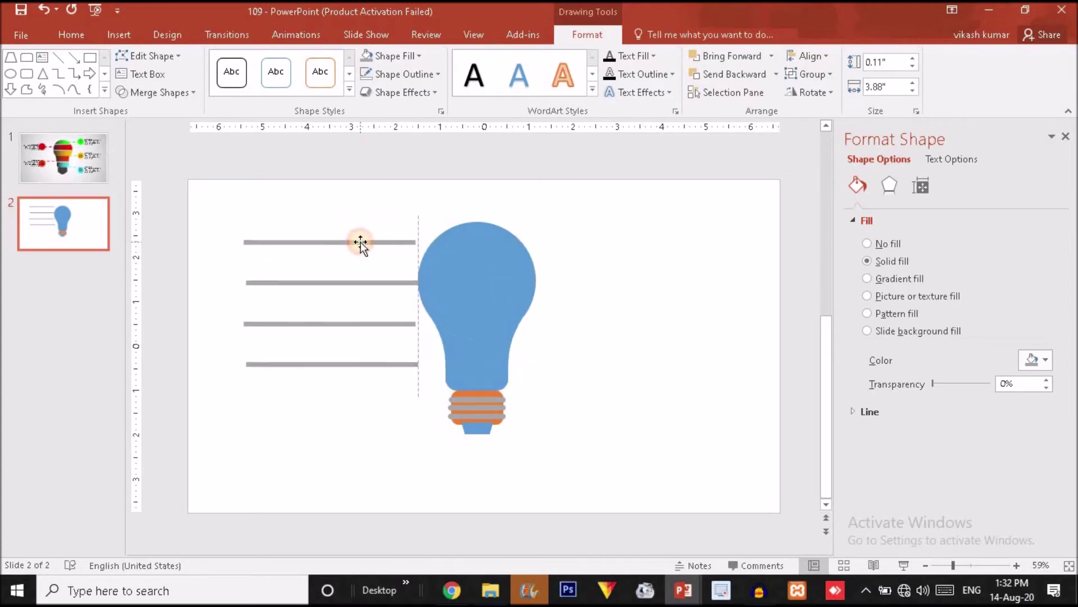
pyautogui.click(295, 237)
pyautogui.click(299, 247)
pyautogui.moveTo(298, 248); pyautogui.dragTo(299, 251)
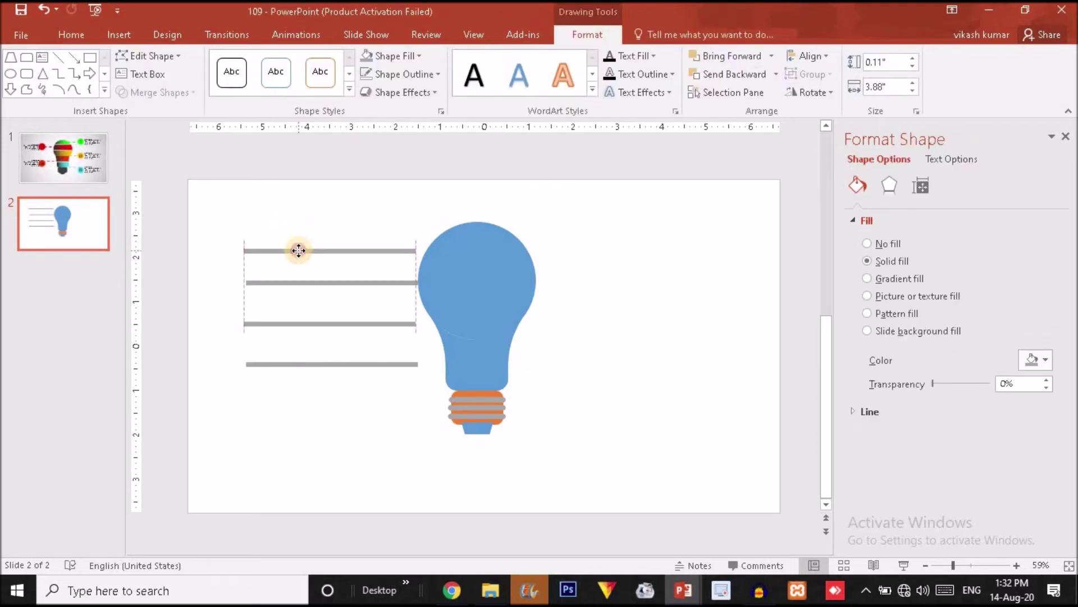
pyautogui.moveTo(299, 319); pyautogui.dragTo(299, 315)
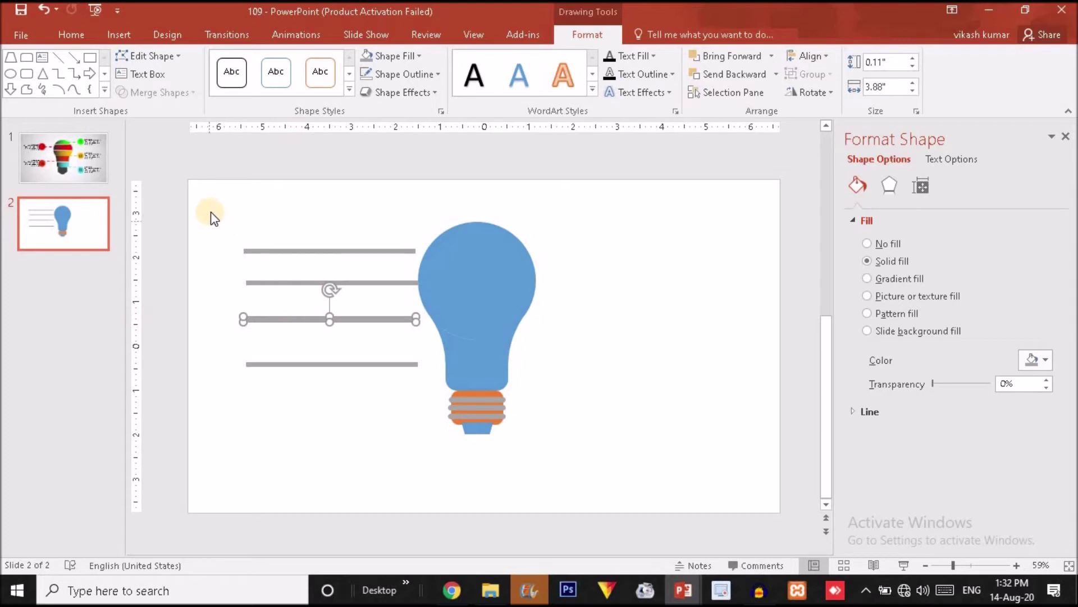
pyautogui.click(425, 433)
# Redistribute the four grey bars evenly and move them across the bulb's glass
pyautogui.moveTo(209, 211); pyautogui.dragTo(460, 449)
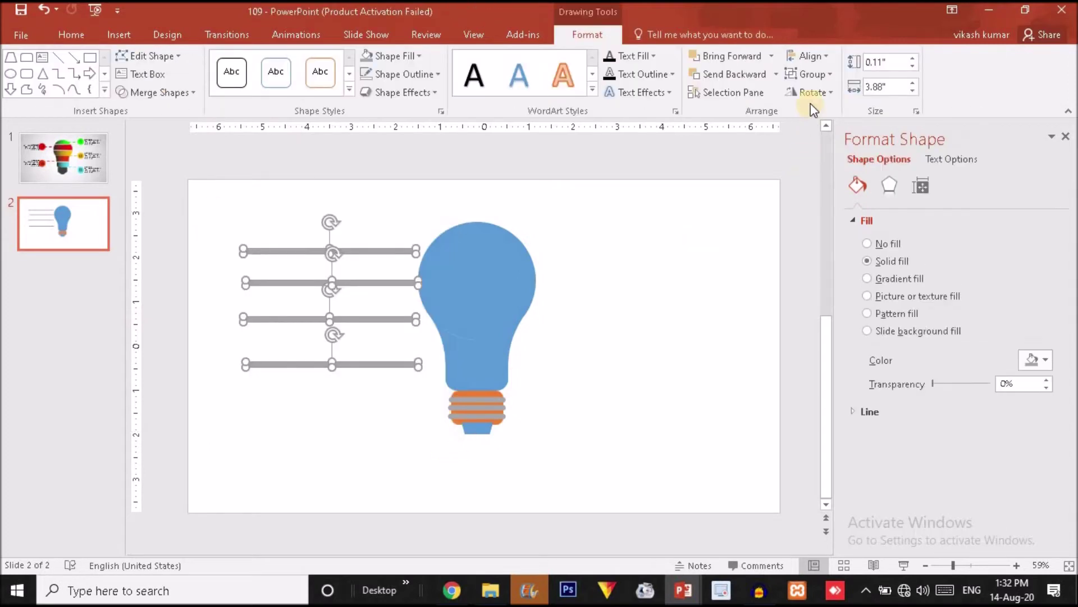
pyautogui.click(807, 89)
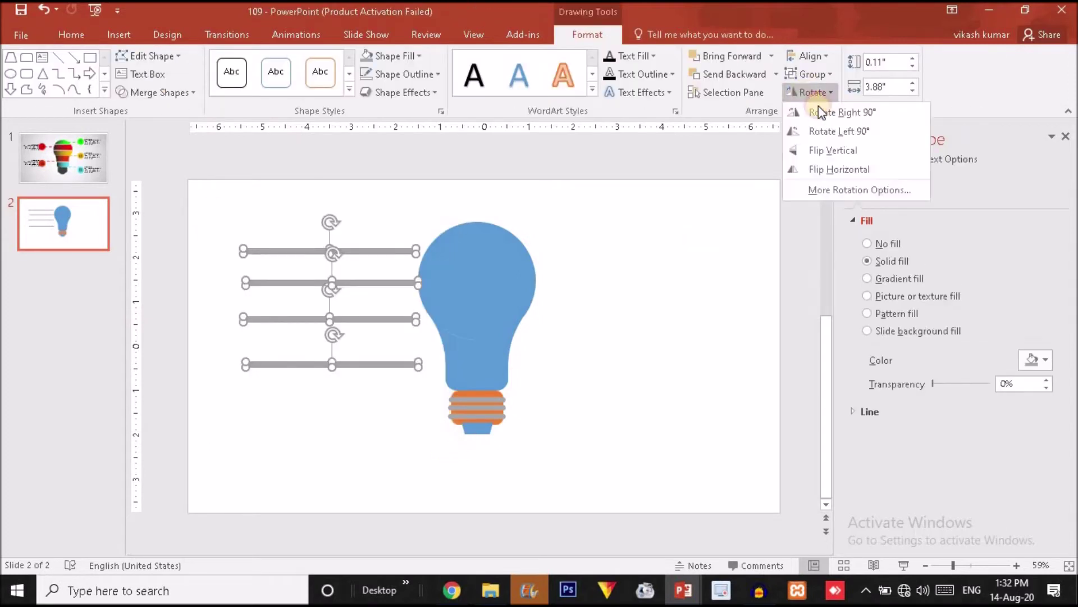
pyautogui.click(814, 56)
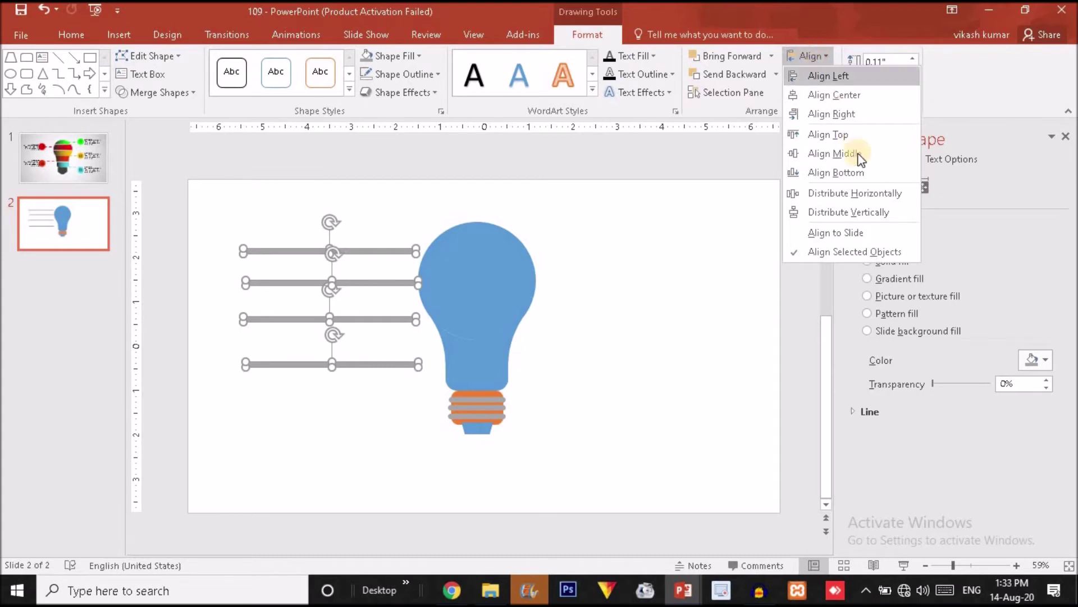
pyautogui.click(860, 212)
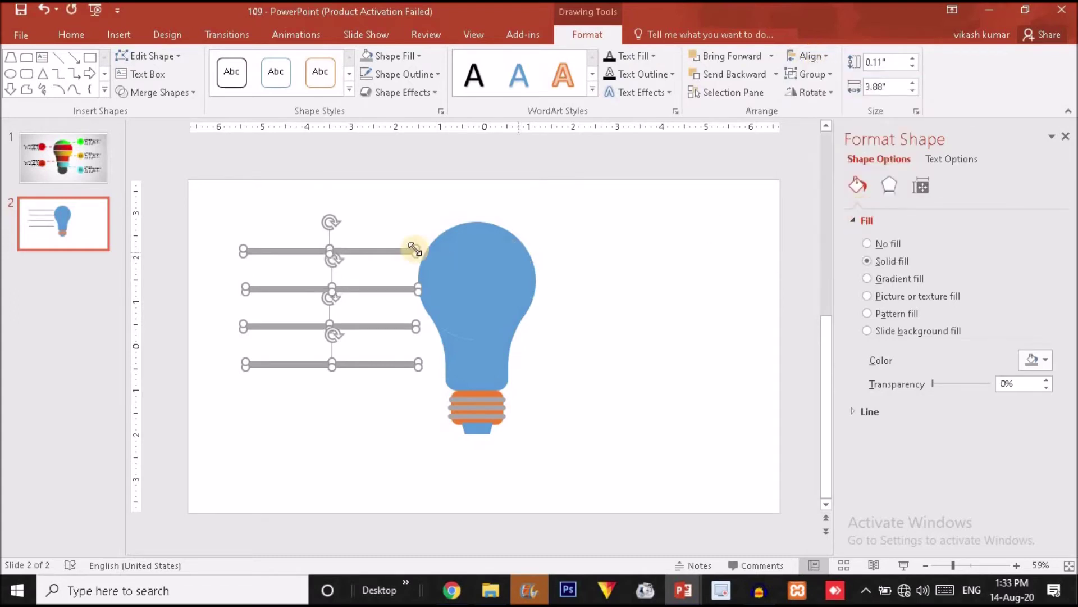
pyautogui.moveTo(421, 248); pyautogui.dragTo(554, 248)
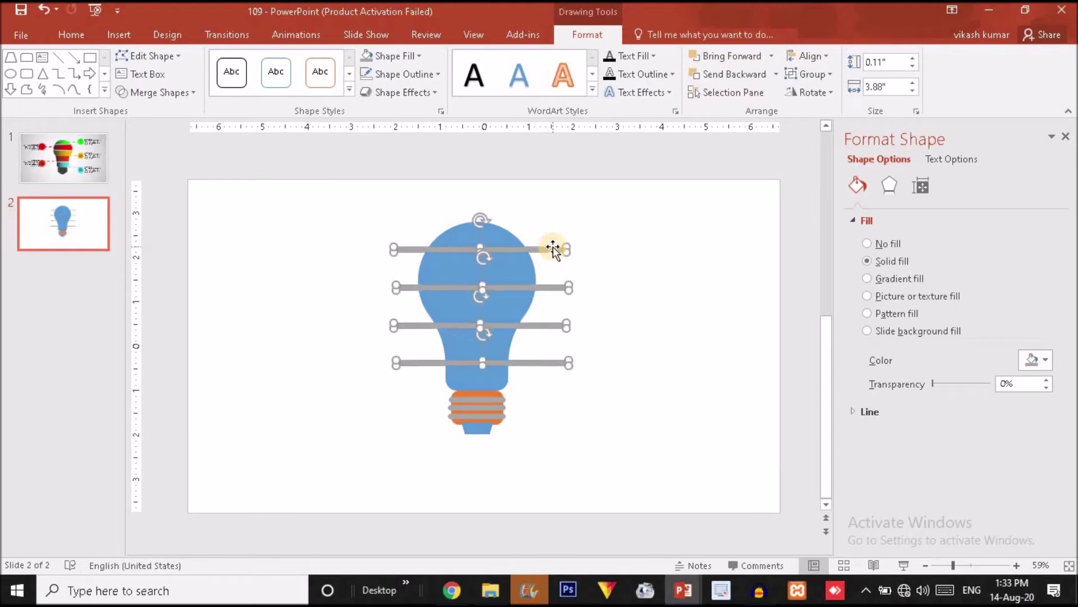
# Ungroup the lightbulb into separate shapes
pyautogui.rightClick(504, 378)
pyautogui.moveTo(580, 247)
pyautogui.click(684, 287)
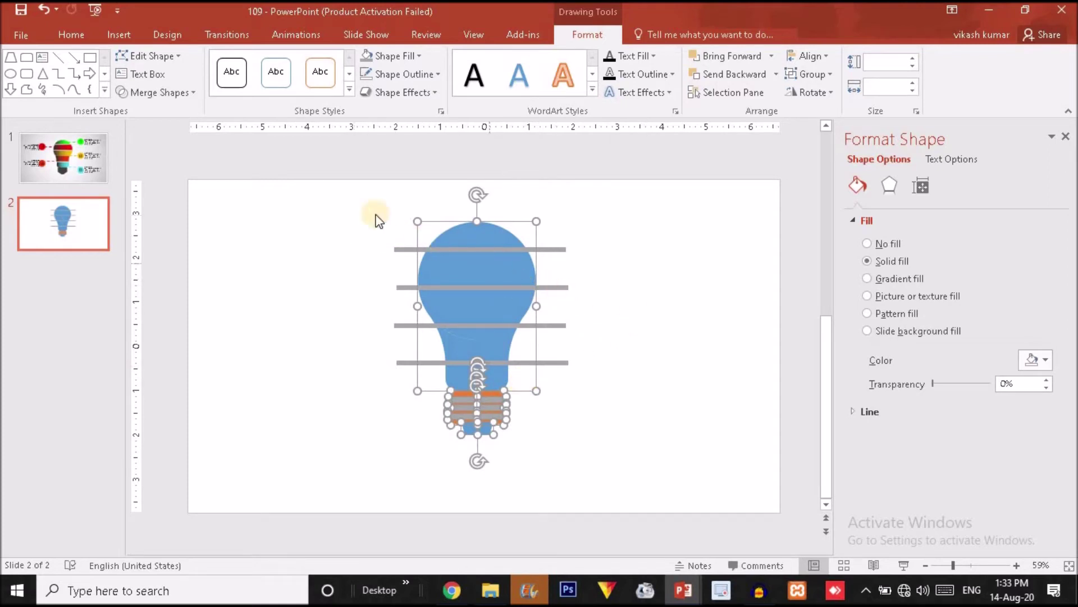
# Fragment the bulb body along the four bars with Merge Shapes
pyautogui.moveTo(368, 204); pyautogui.dragTo(638, 403)
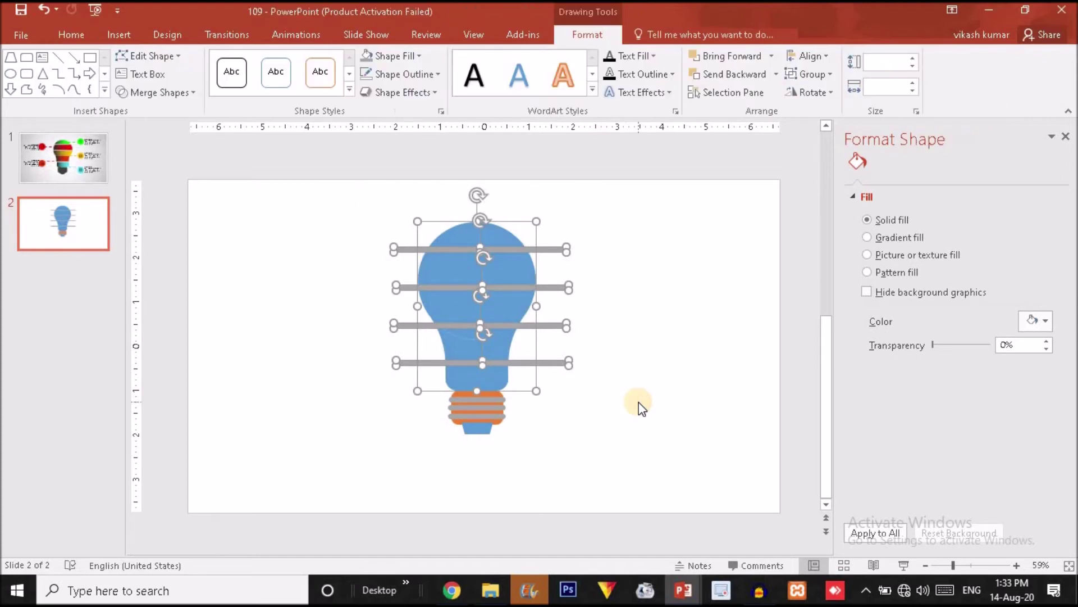
pyautogui.click(177, 94)
pyautogui.click(166, 146)
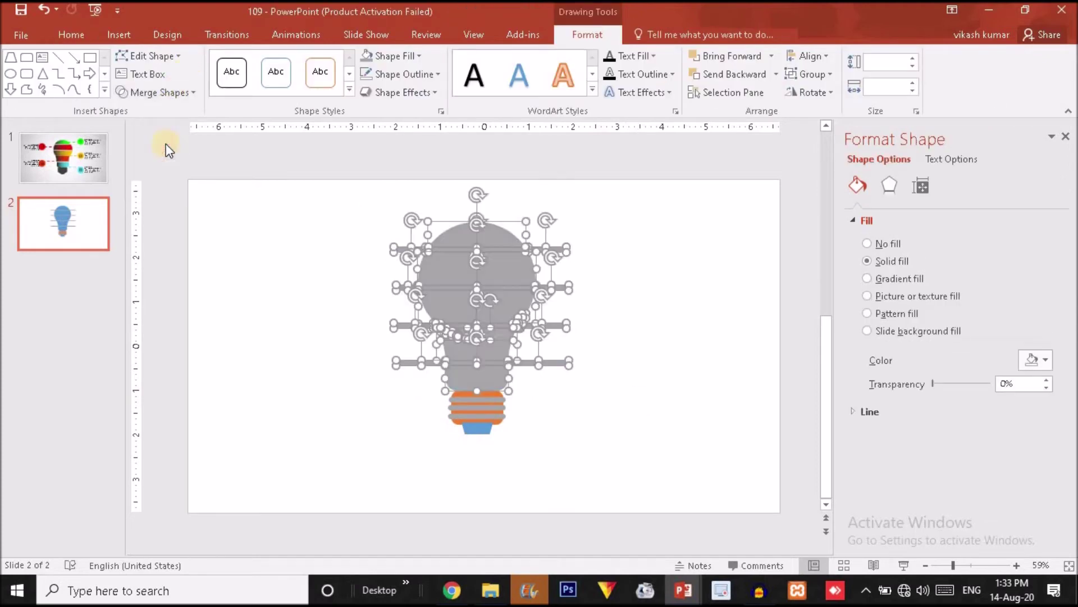
# Delete the leftover bar pieces on the left and right of the bulb
pyautogui.click(304, 204)
pyautogui.moveTo(359, 198); pyautogui.dragTo(462, 389)
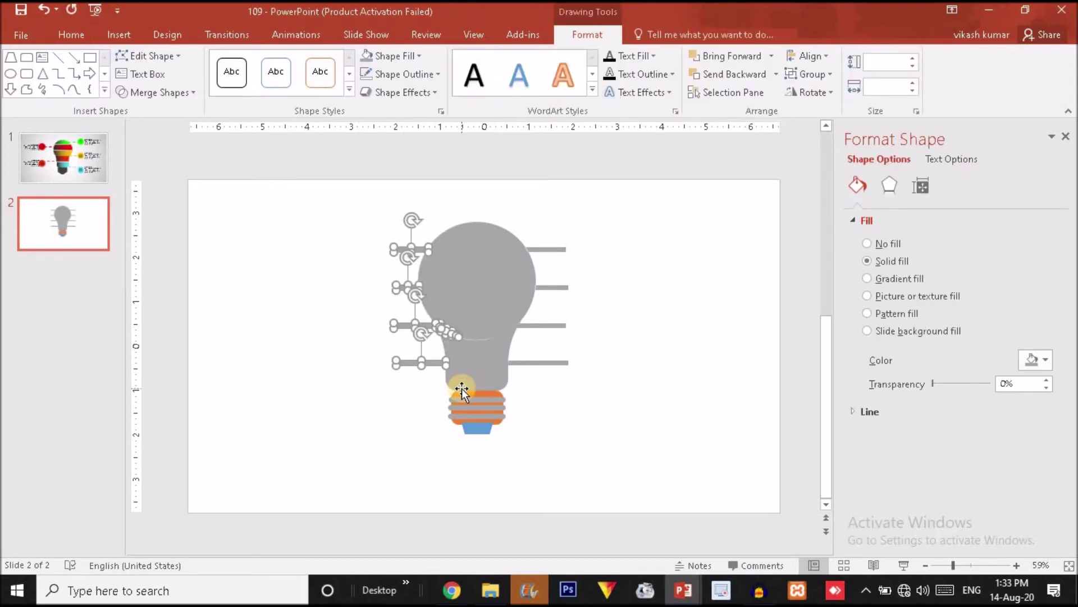
pyautogui.press('Delete')
pyautogui.moveTo(489, 198); pyautogui.dragTo(597, 426)
pyautogui.press('Delete')
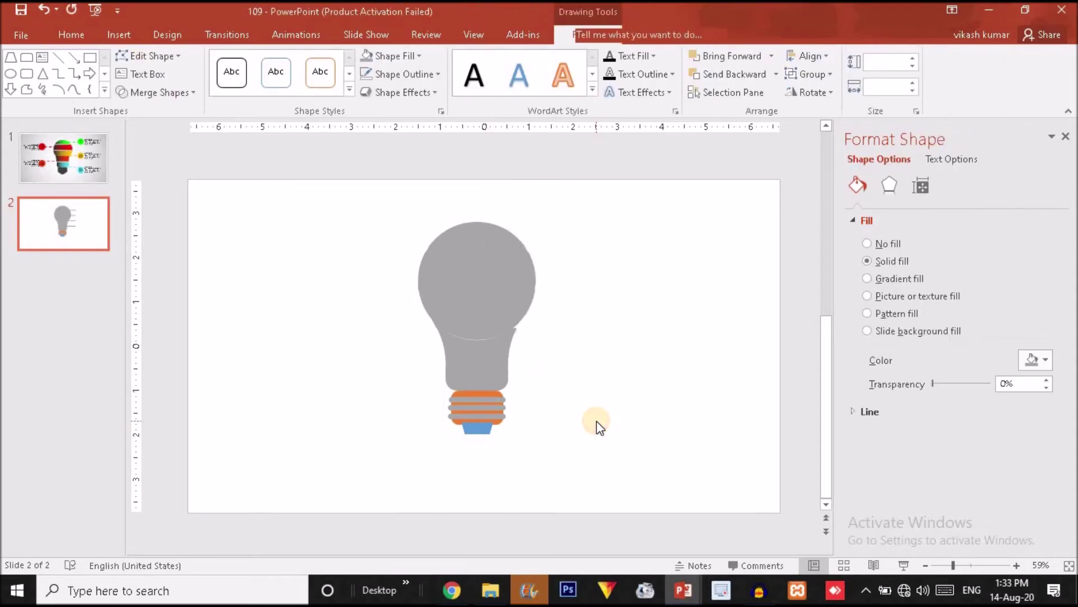
# Remove the two thin strips in the bulb's upper part to open white gaps
pyautogui.click(480, 252)
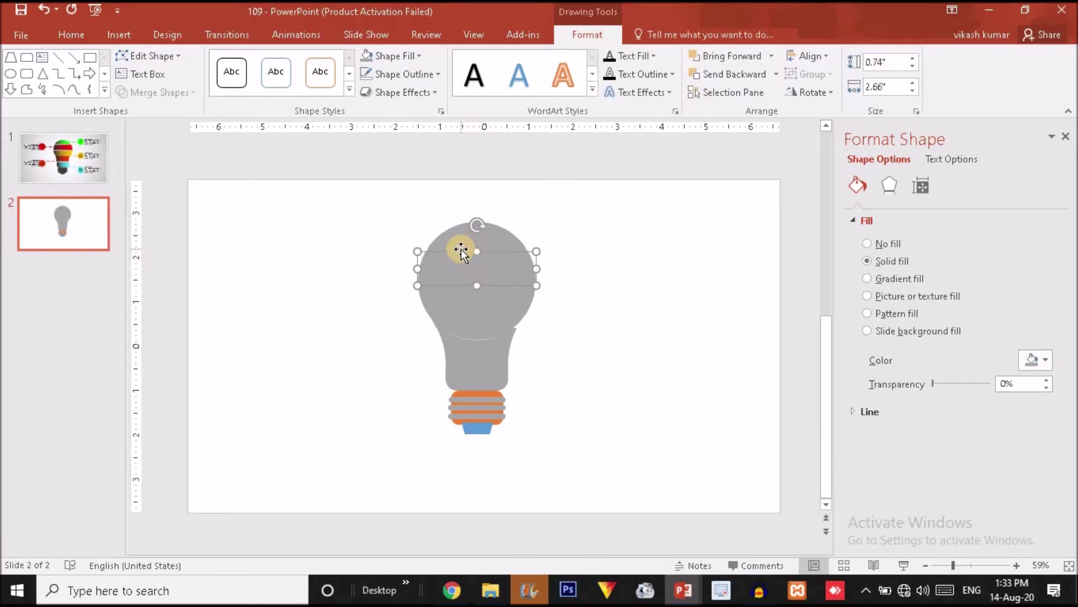
pyautogui.click(461, 250)
pyautogui.press('Escape')
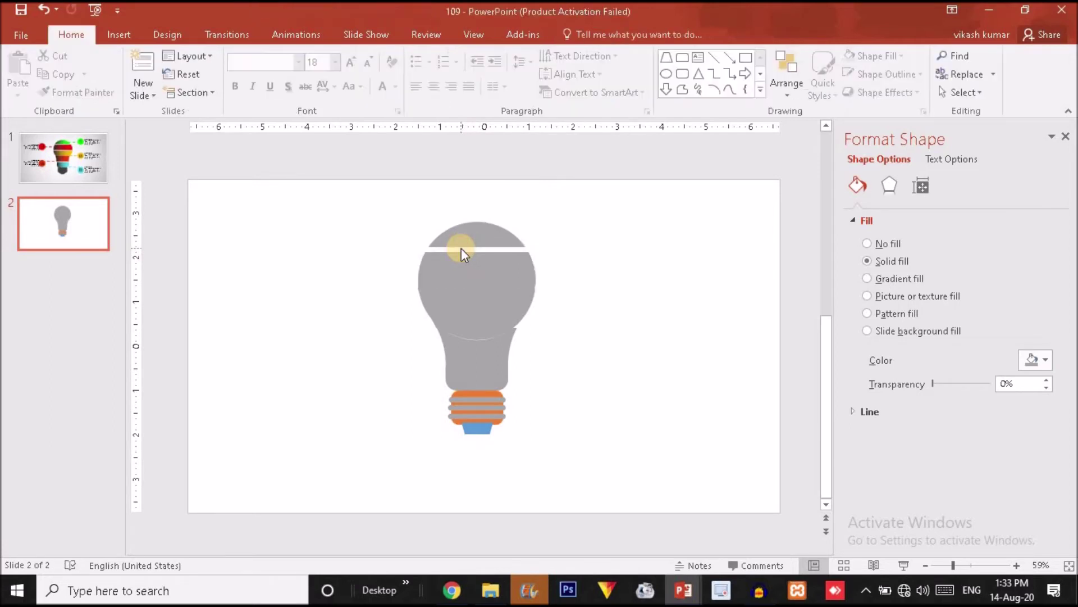
pyautogui.click(529, 274)
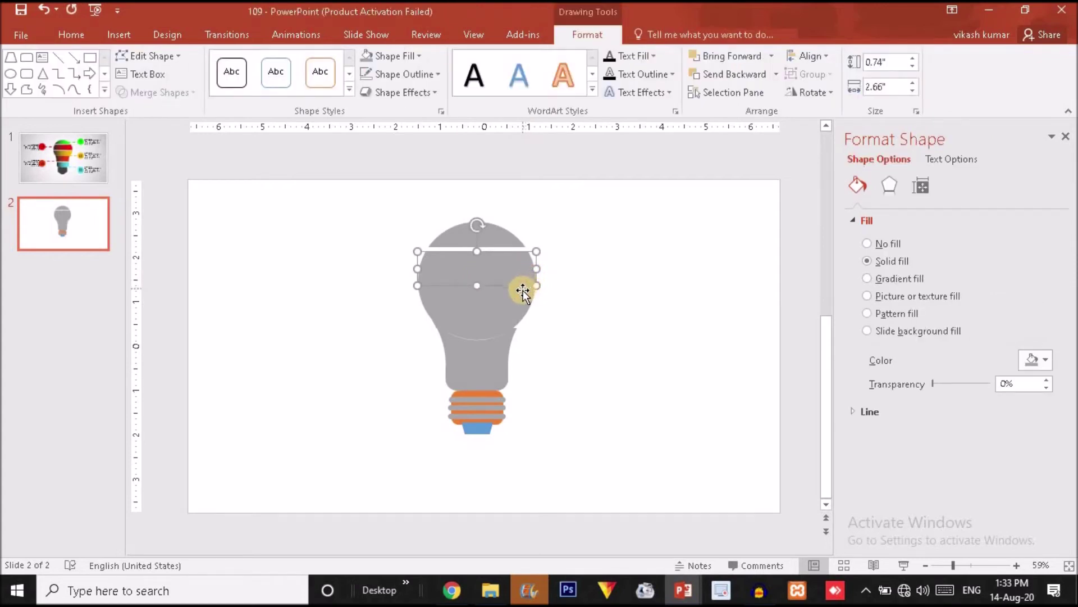
pyautogui.click(523, 289)
pyautogui.press('Escape')
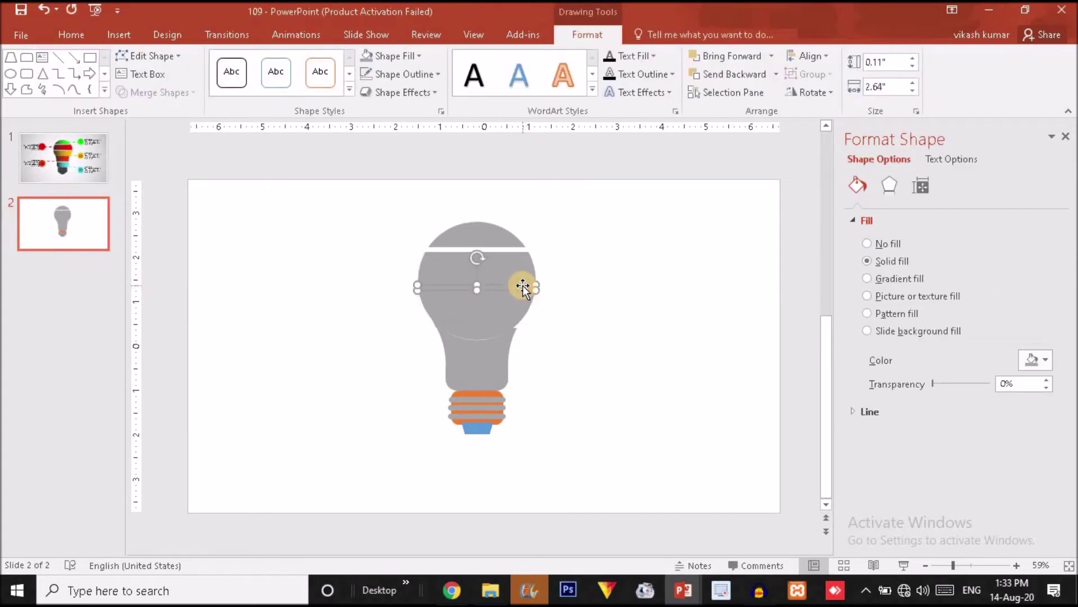
# Check the middle band, the neck strip and the small pieces inside the bulb body
pyautogui.click(506, 315)
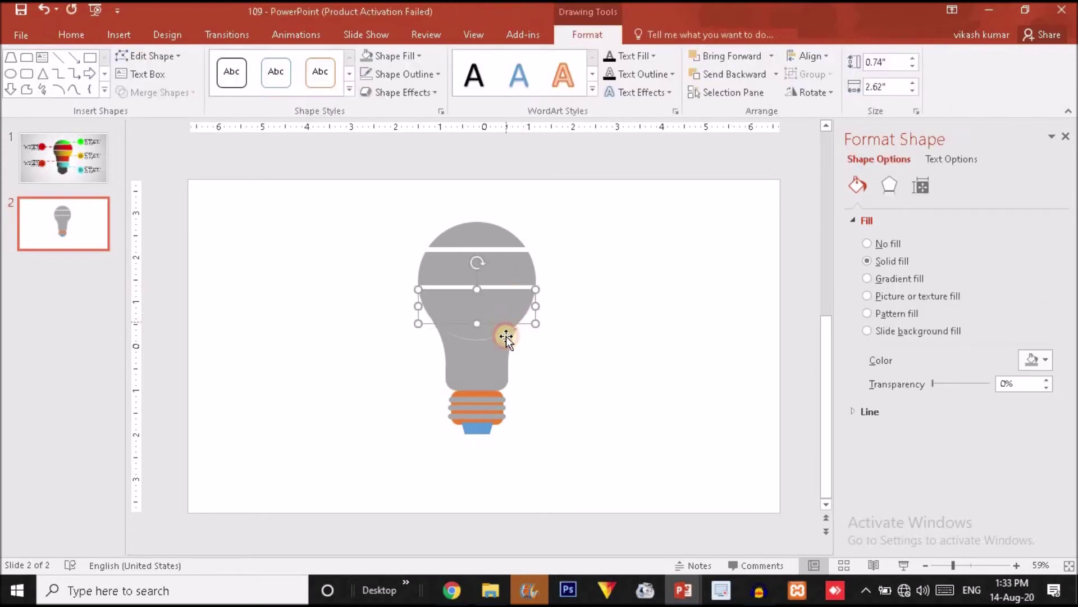
pyautogui.click(507, 328)
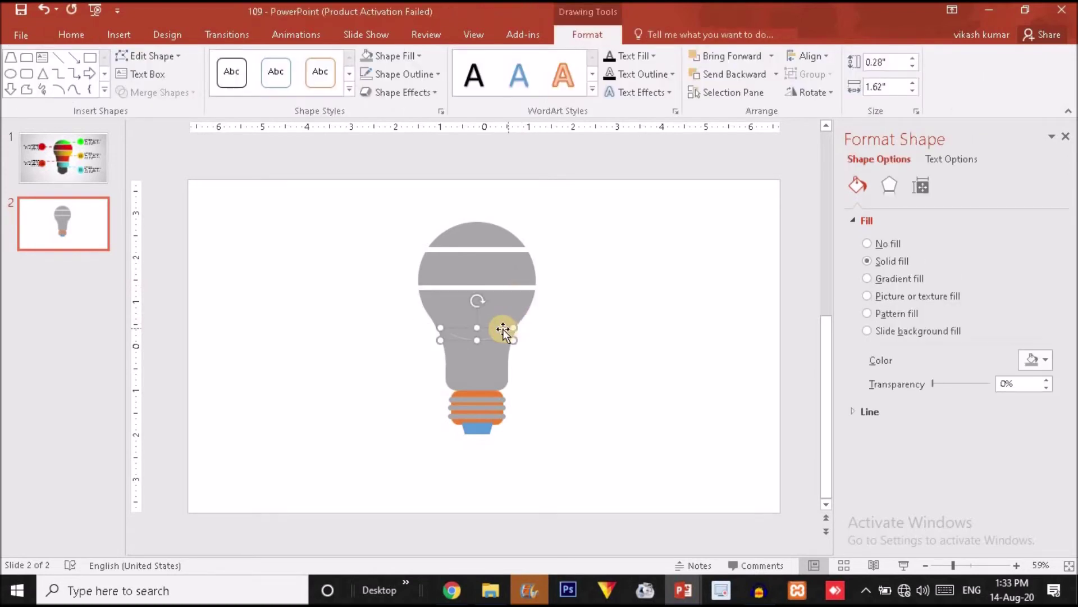
pyautogui.click(417, 329)
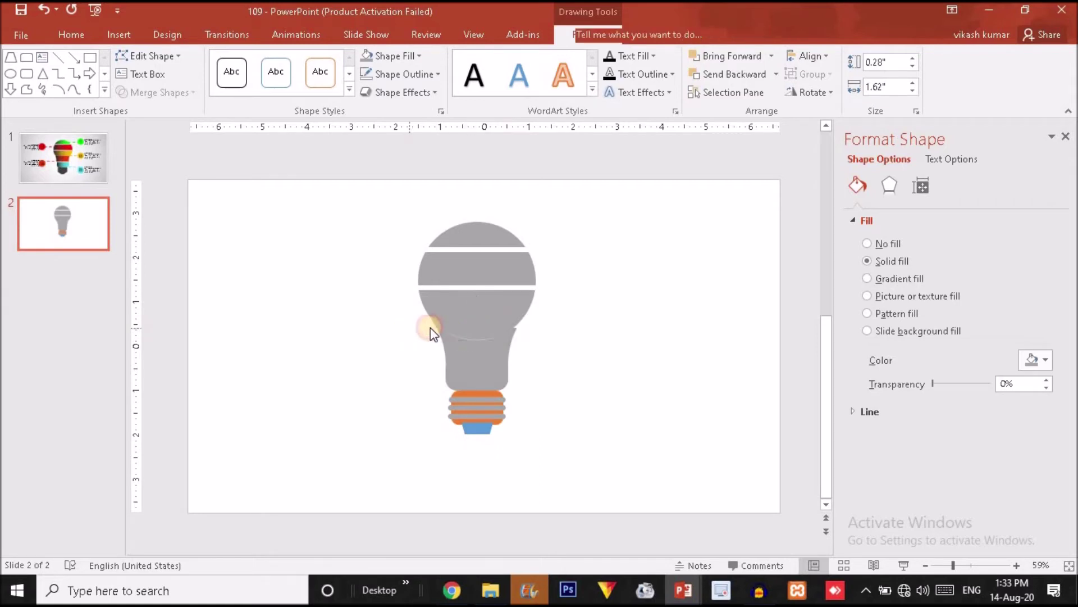
pyautogui.click(454, 324)
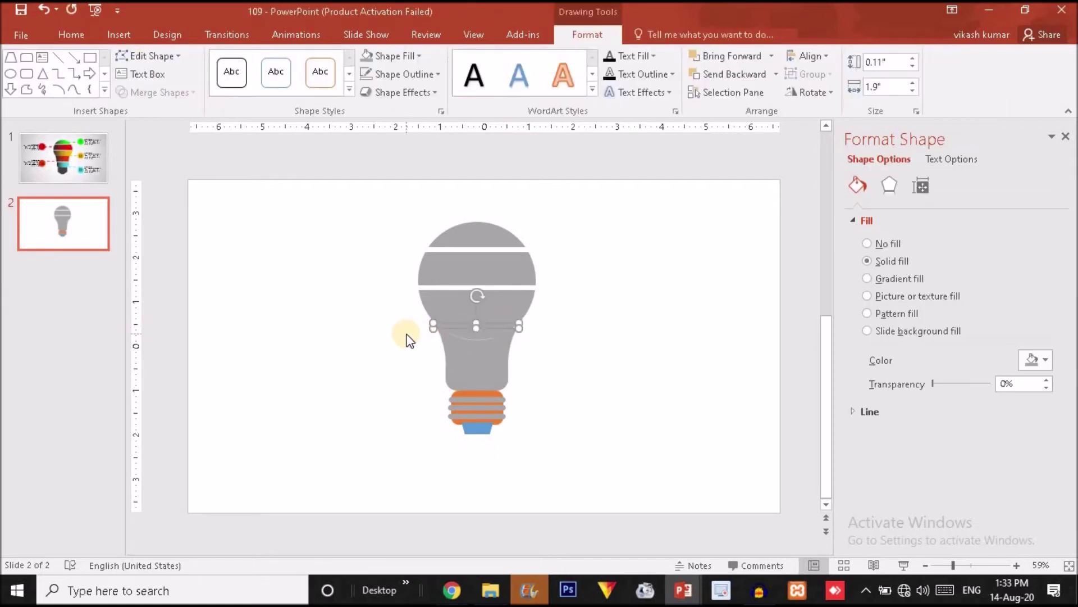
pyautogui.click(408, 337)
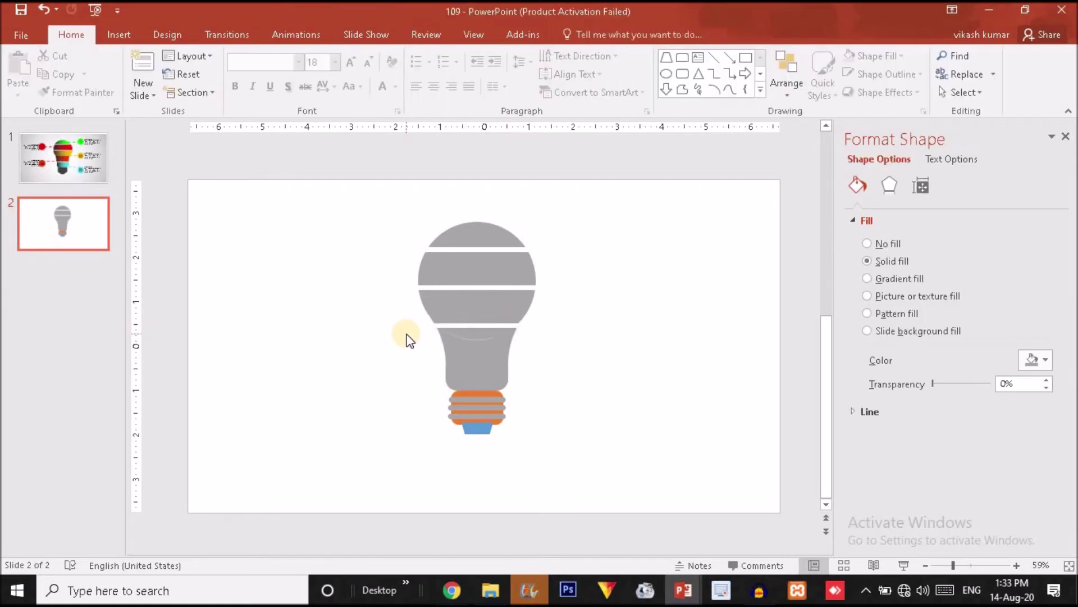
pyautogui.click(490, 366)
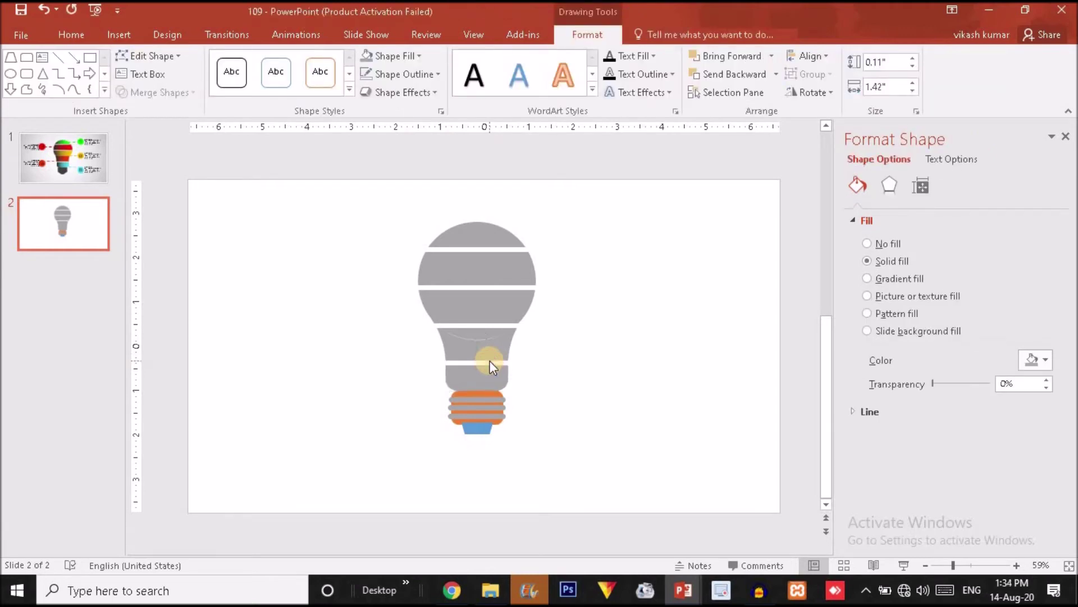
pyautogui.click(490, 363)
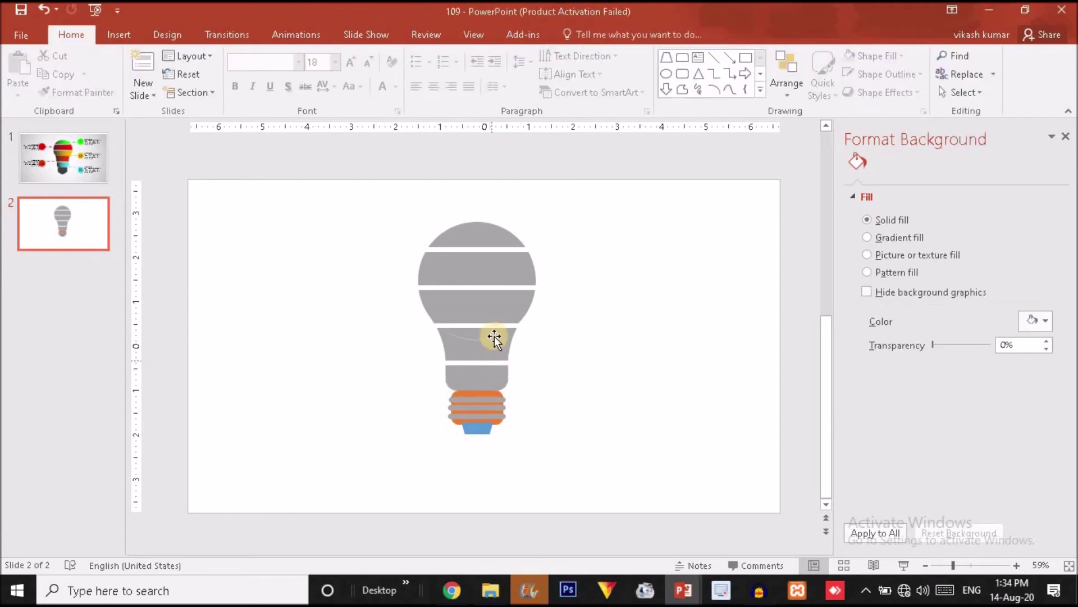
pyautogui.click(480, 335)
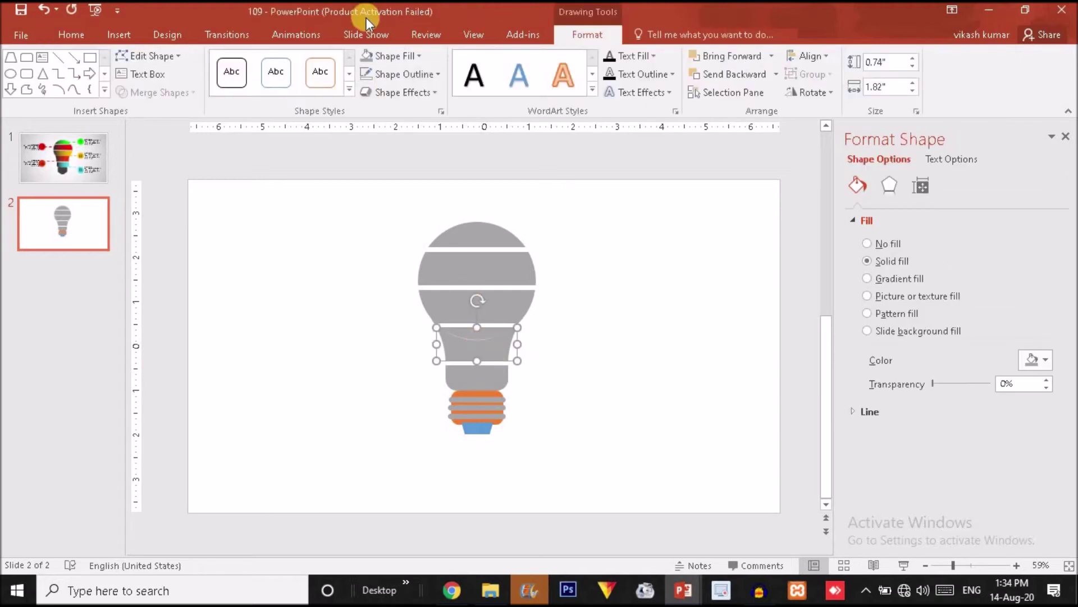
# Look at the Shape Fill choices, then select the bulb's top cap segment
pyautogui.click(397, 57)
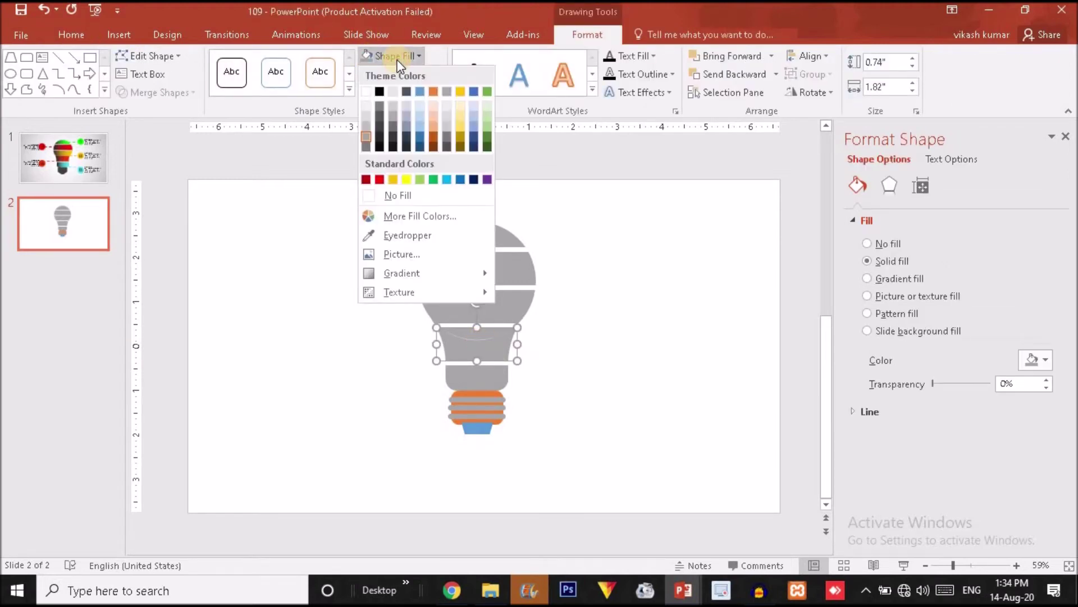
pyautogui.click(313, 169)
pyautogui.click(637, 274)
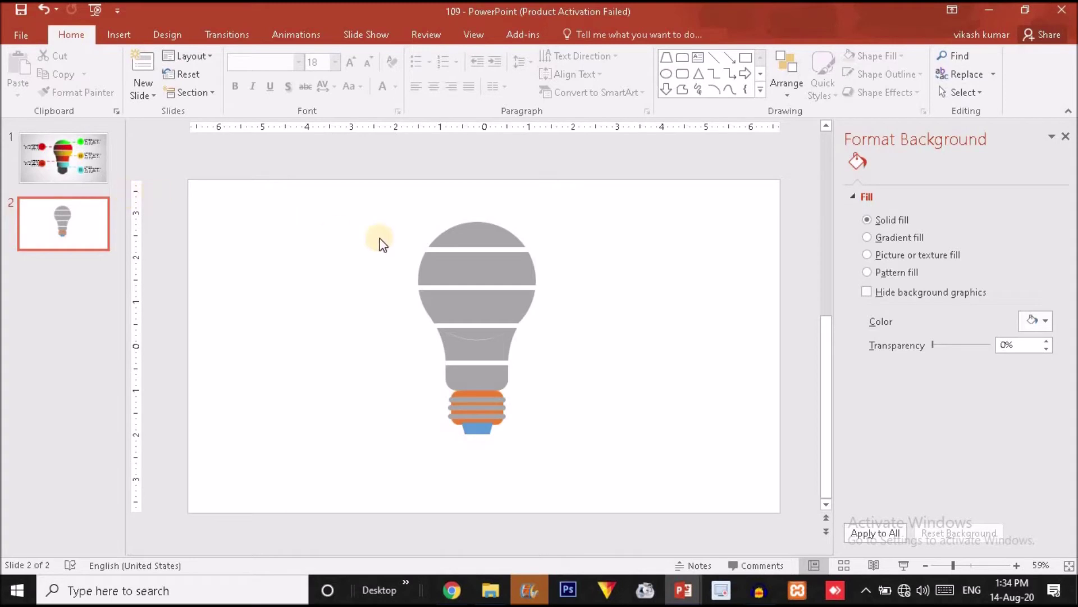
pyautogui.click(468, 239)
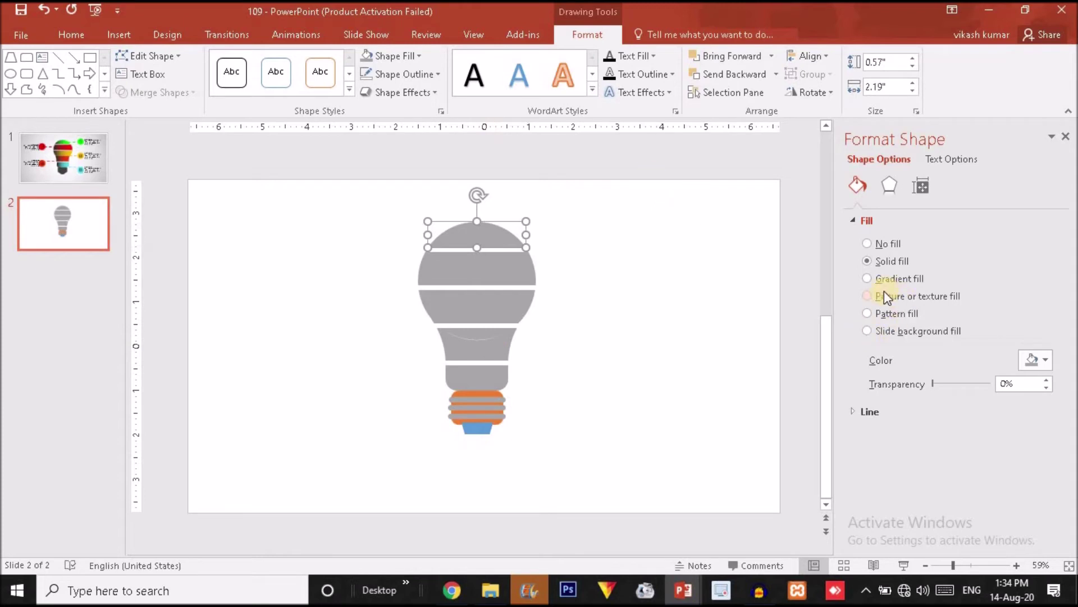
# Give the top cap a Linear gradient fill running Linear Left at 180°
pyautogui.click(871, 279)
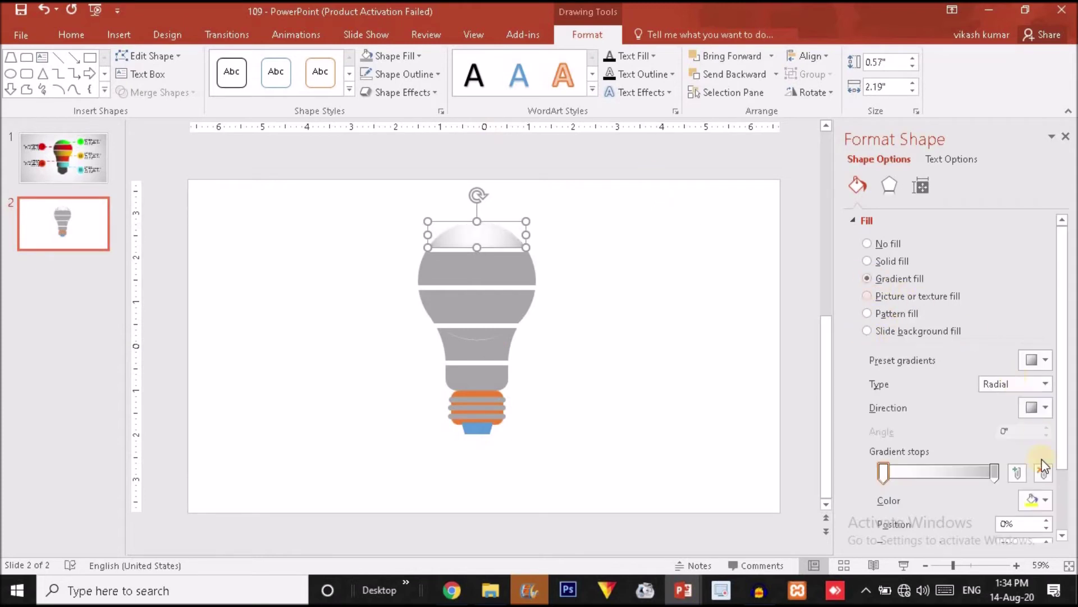
pyautogui.click(993, 472)
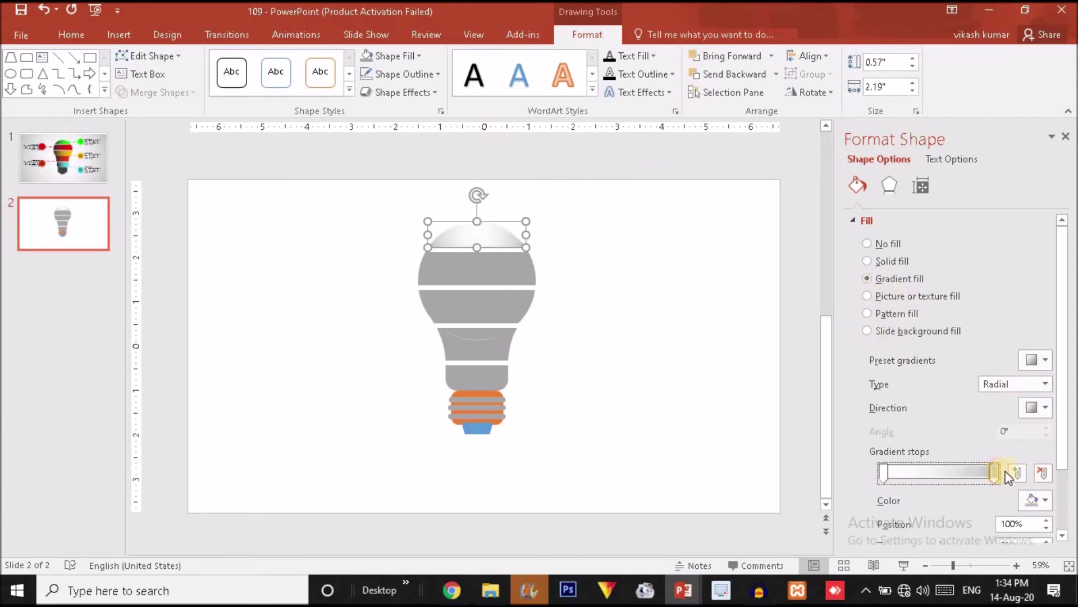
pyautogui.click(1045, 385)
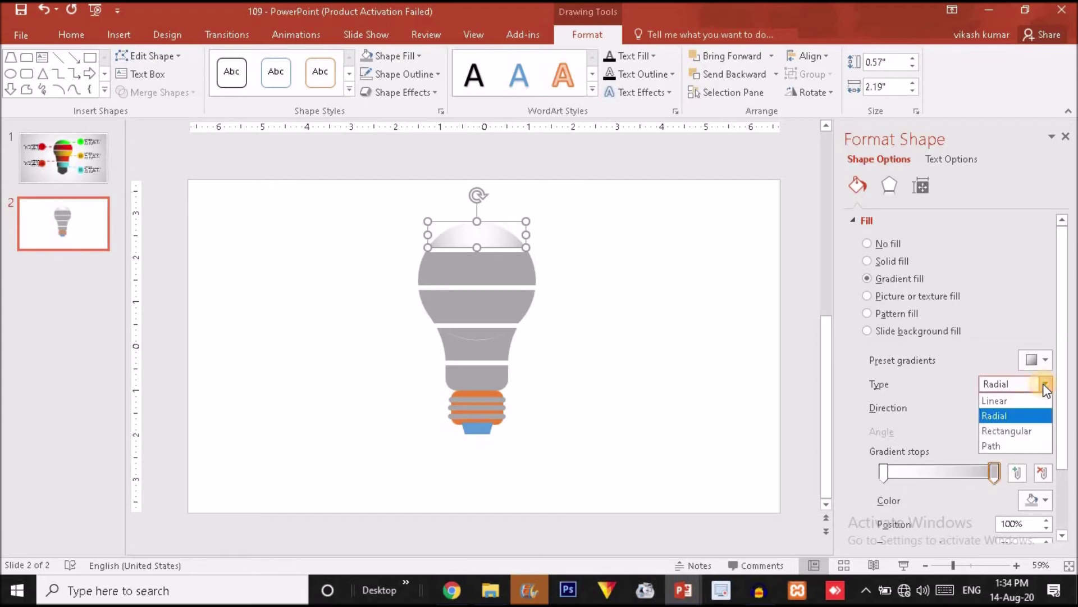
pyautogui.click(996, 400)
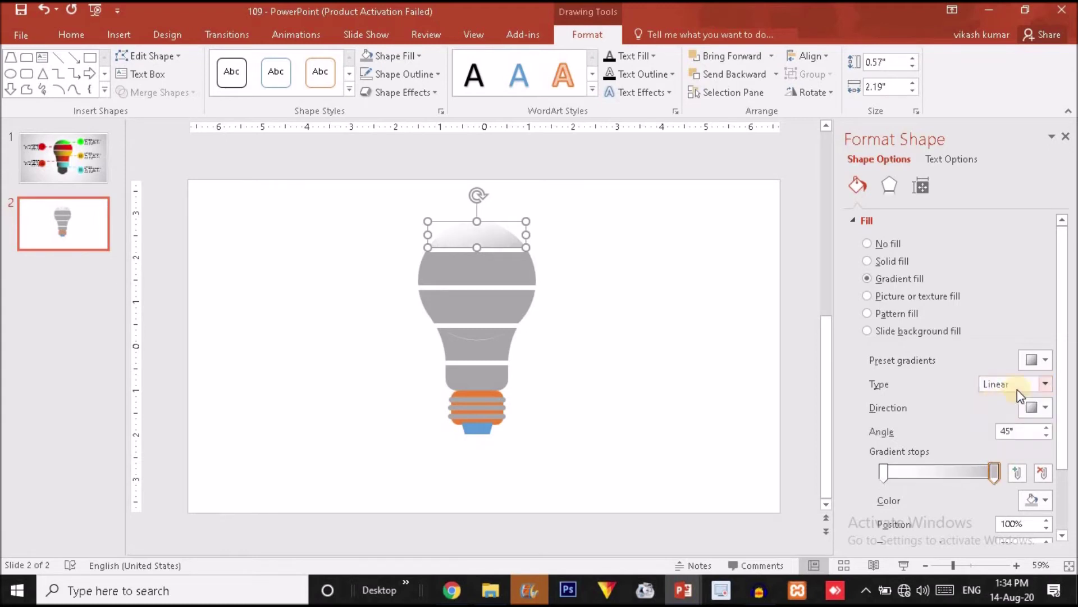
pyautogui.click(1039, 404)
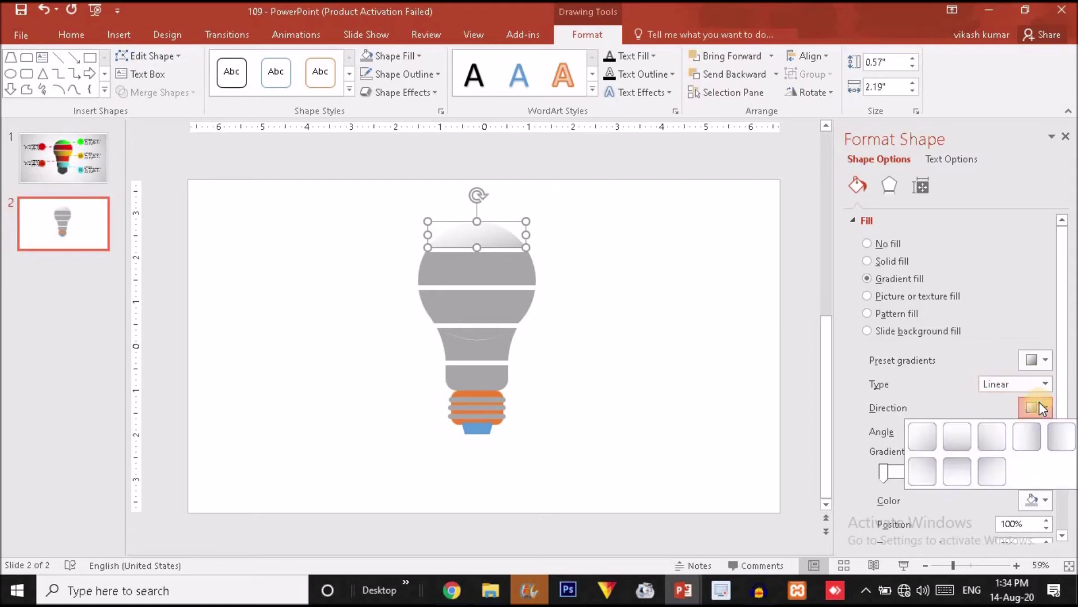
pyautogui.click(1063, 443)
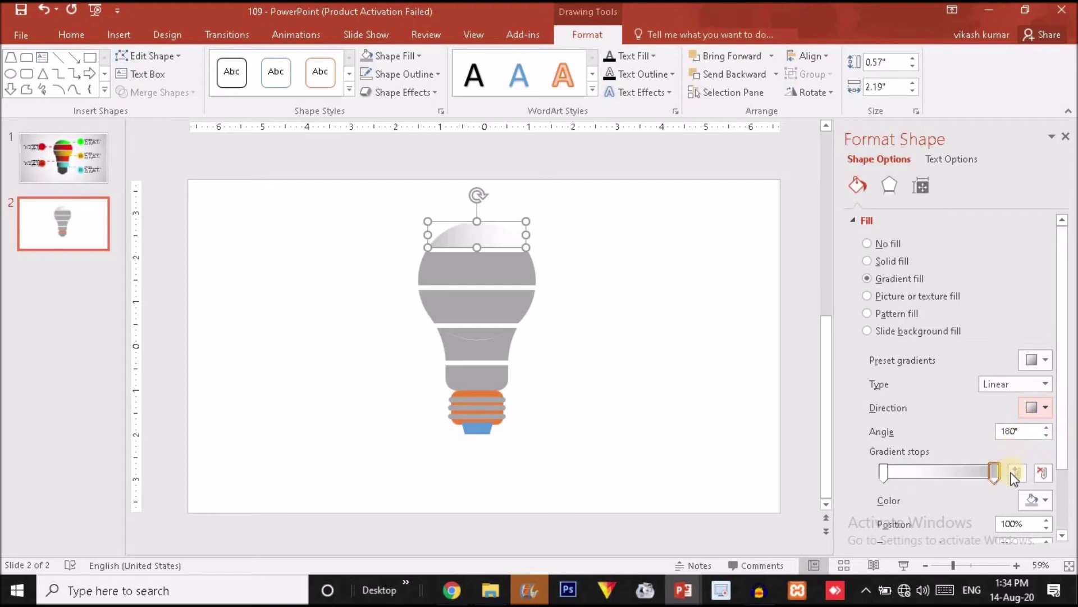
# Set the right gradient stop to a custom bright green from More Colors
pyautogui.click(1035, 498)
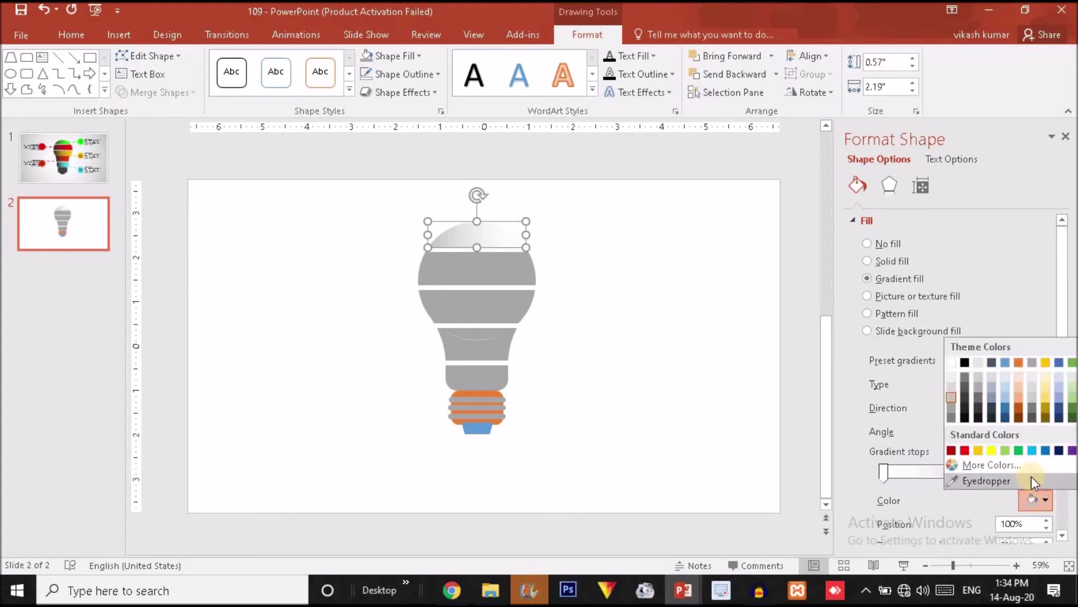
pyautogui.click(1005, 450)
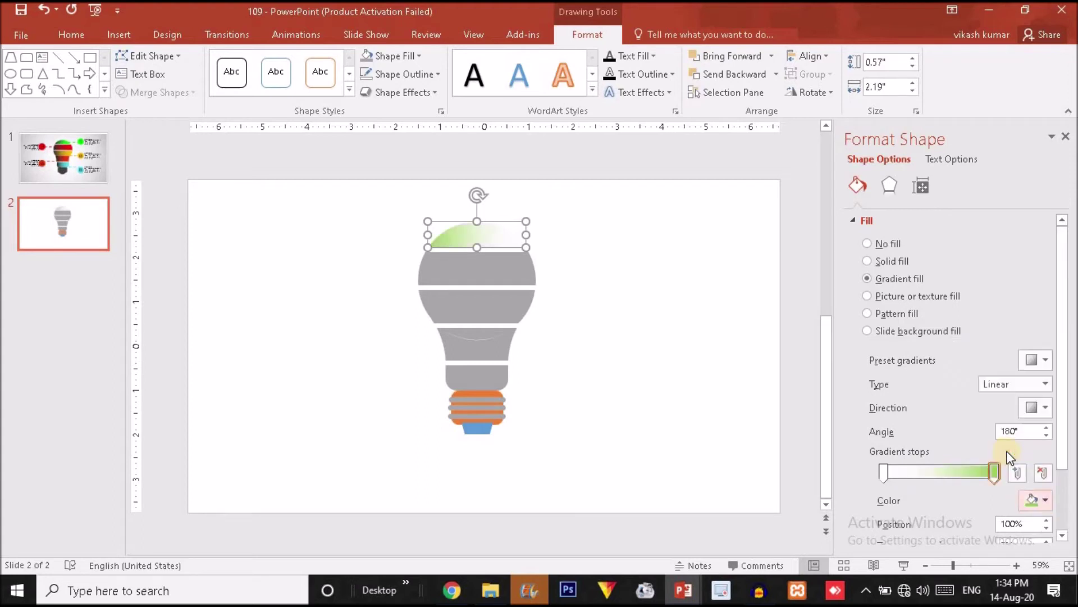
pyautogui.click(1037, 493)
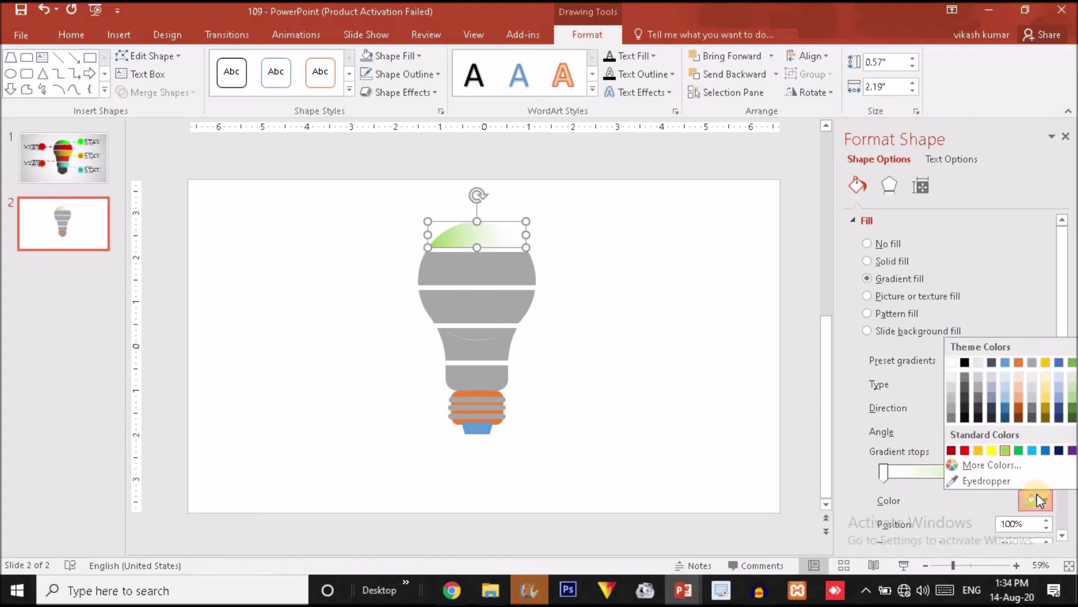
pyautogui.click(990, 471)
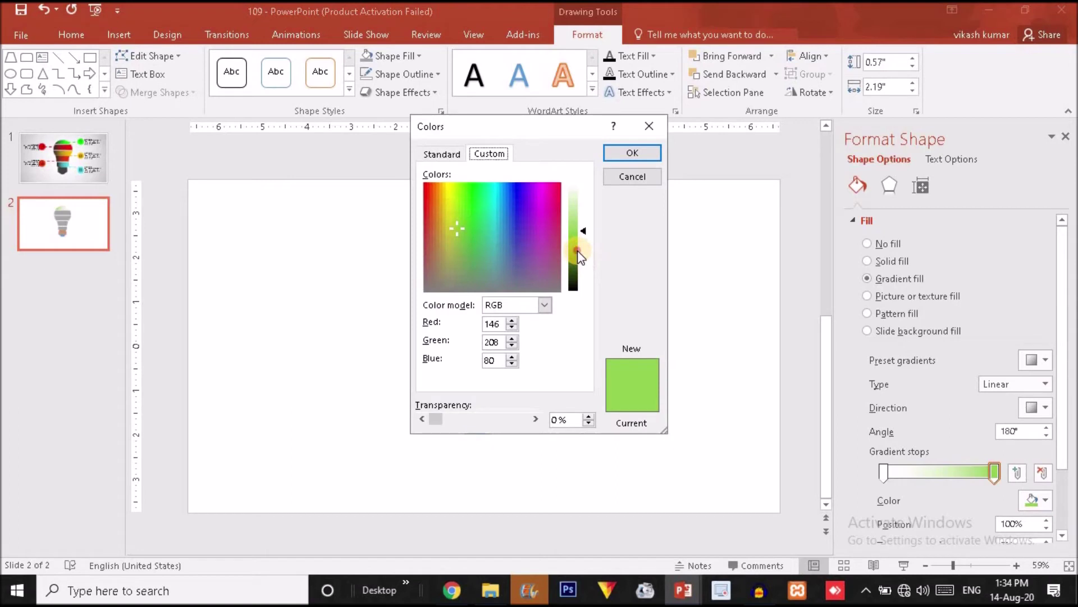
pyautogui.click(579, 253)
pyautogui.click(472, 198)
pyautogui.click(636, 157)
# Set the left gradient stop to a lighter custom green
pyautogui.click(884, 472)
pyautogui.click(1044, 502)
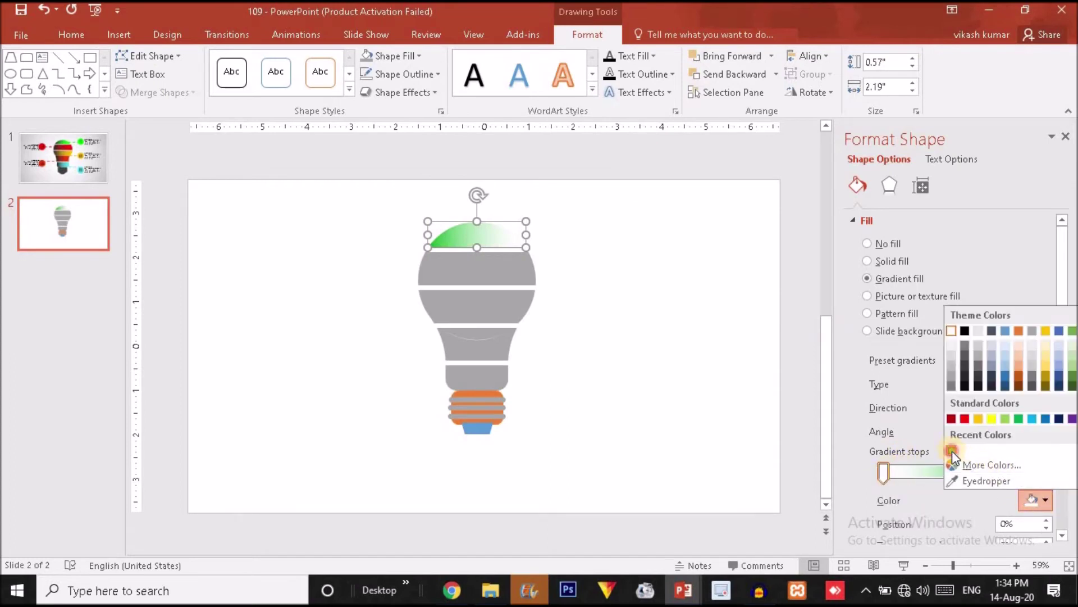
pyautogui.click(952, 451)
pyautogui.click(1039, 495)
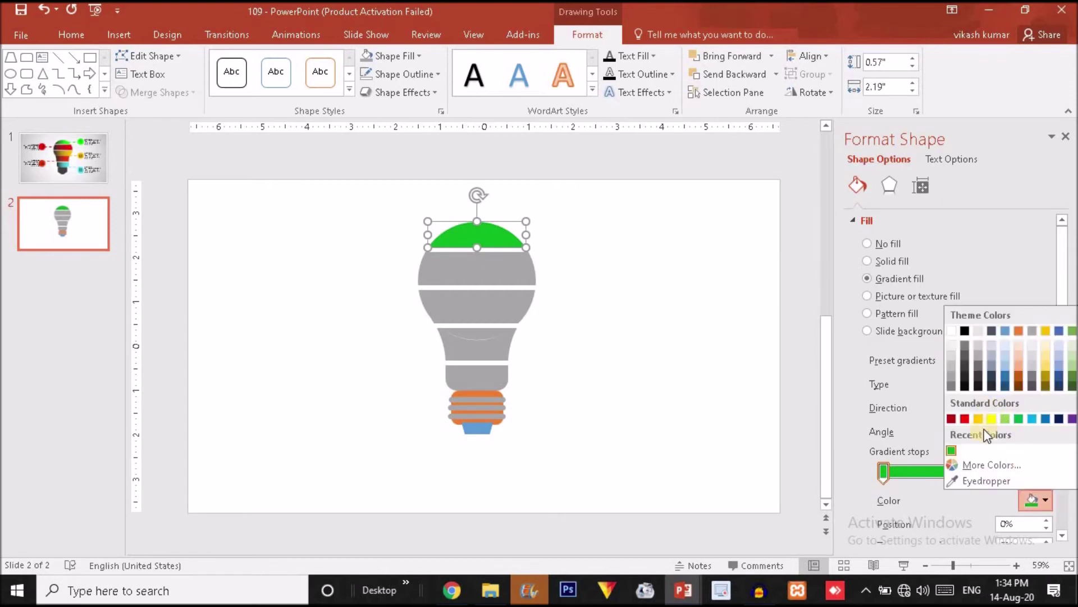
pyautogui.click(969, 468)
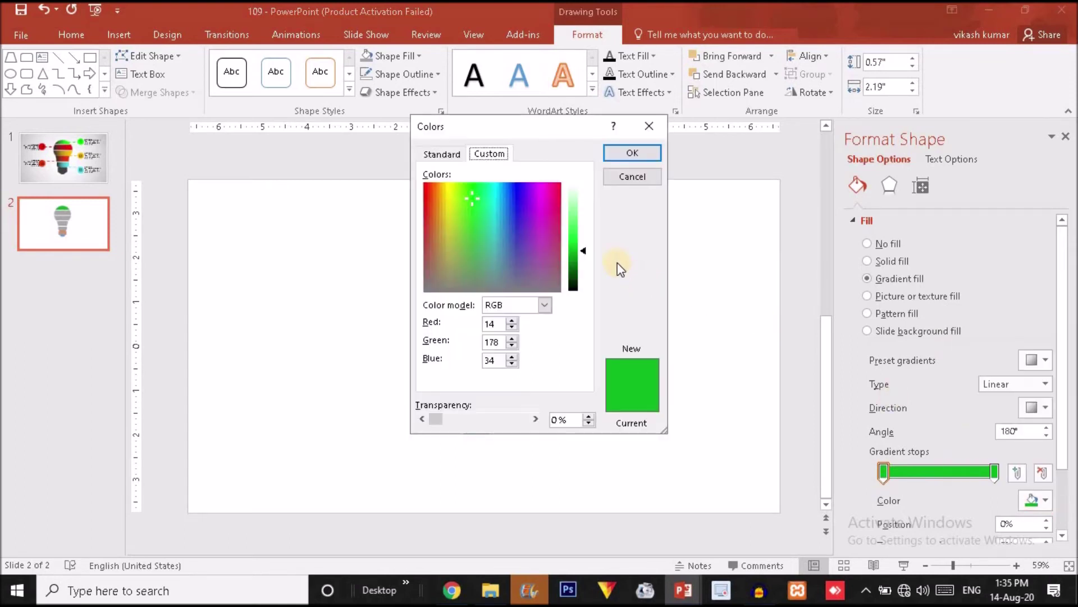
pyautogui.moveTo(583, 250); pyautogui.dragTo(581, 223)
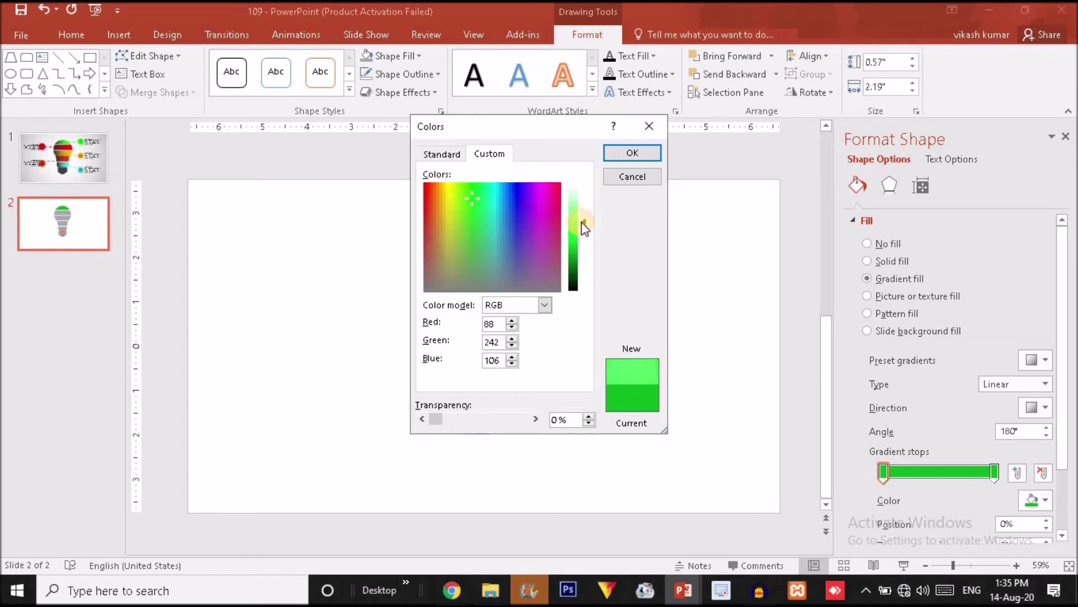
pyautogui.click(633, 160)
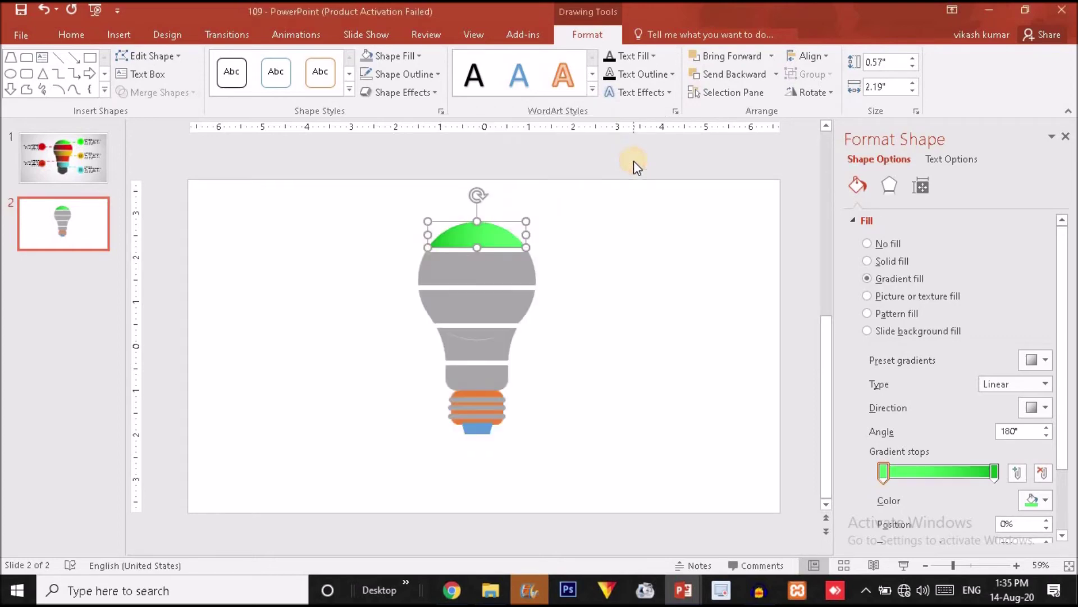
pyautogui.click(519, 273)
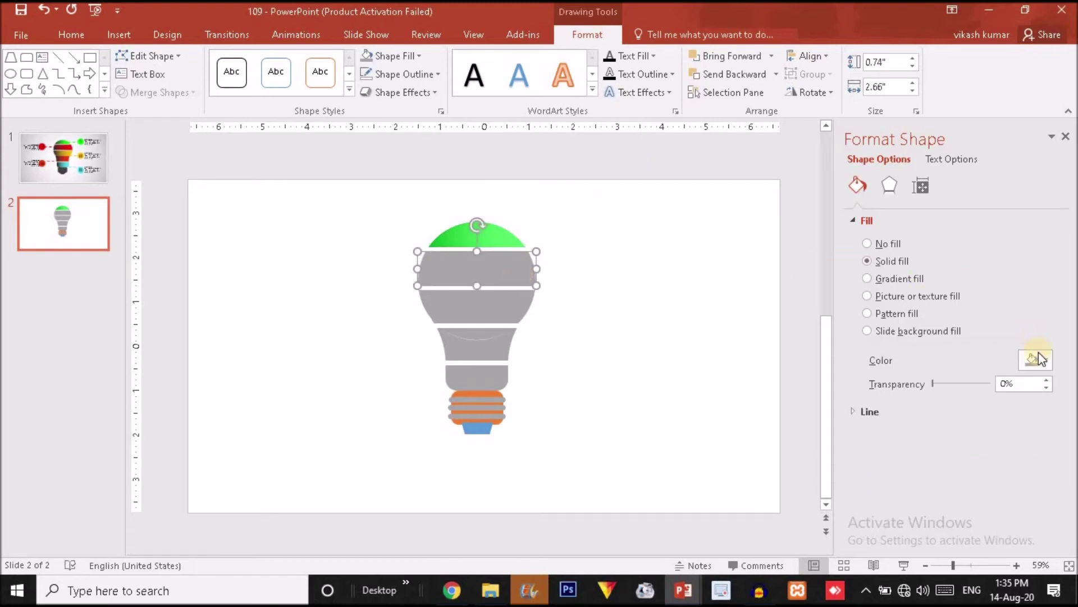
# Give the second band a gradient fill with both stops set to Red
pyautogui.click(886, 279)
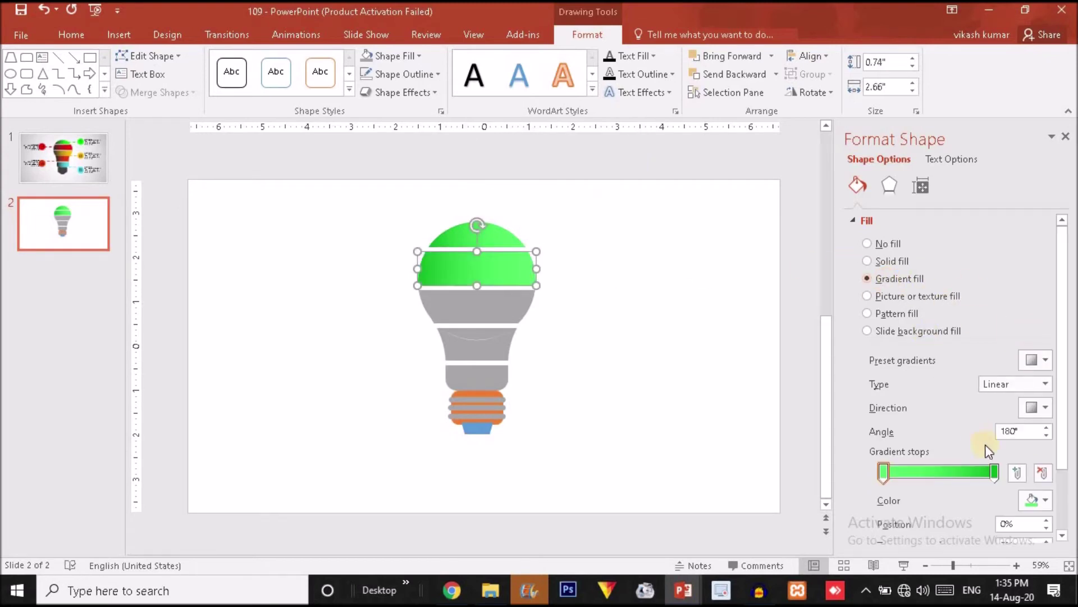
pyautogui.click(994, 473)
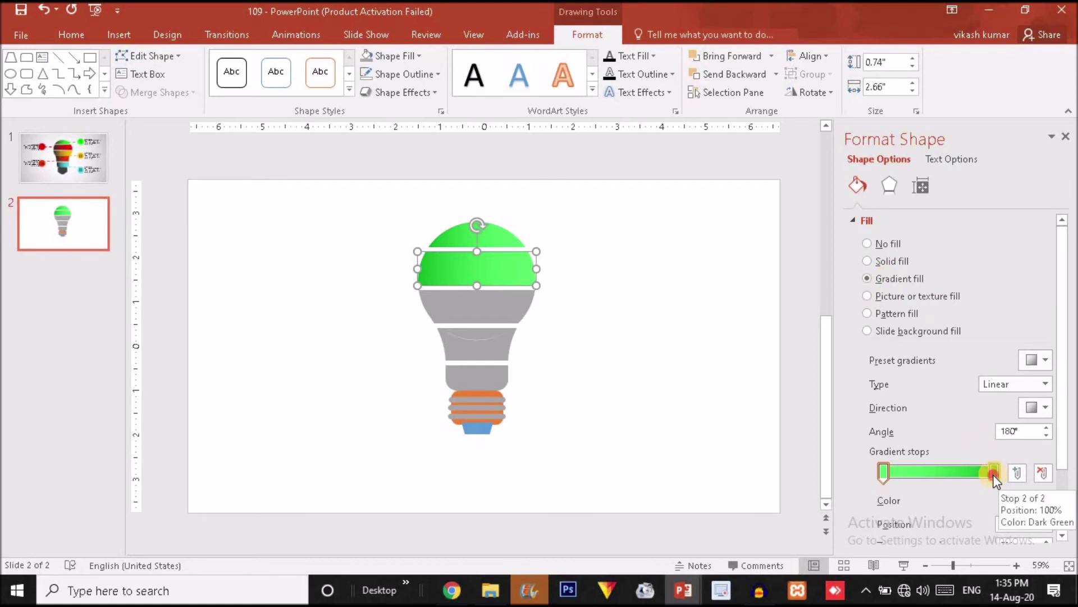
pyautogui.click(1043, 497)
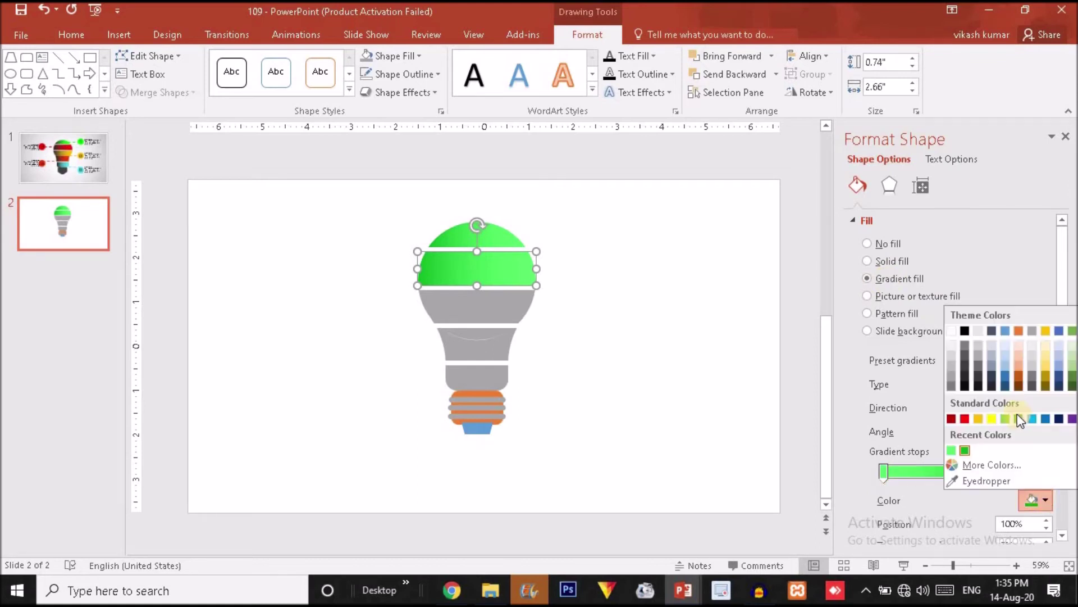
pyautogui.click(965, 418)
pyautogui.click(884, 471)
pyautogui.click(1034, 499)
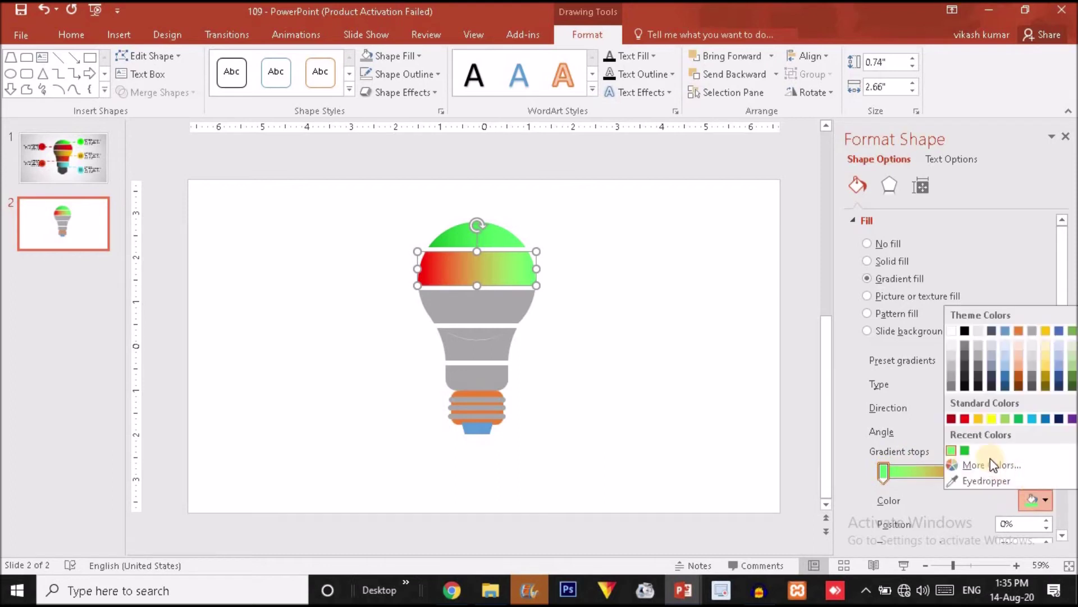
pyautogui.click(967, 421)
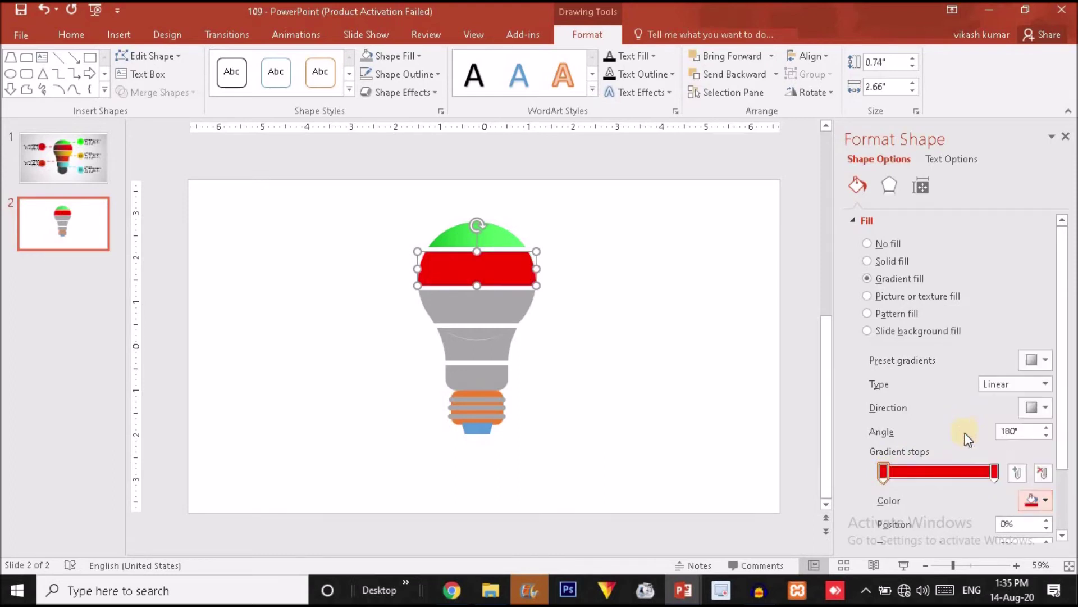
# Lighten the left stop to a custom light red, then give the third band a gradient fill
pyautogui.click(886, 473)
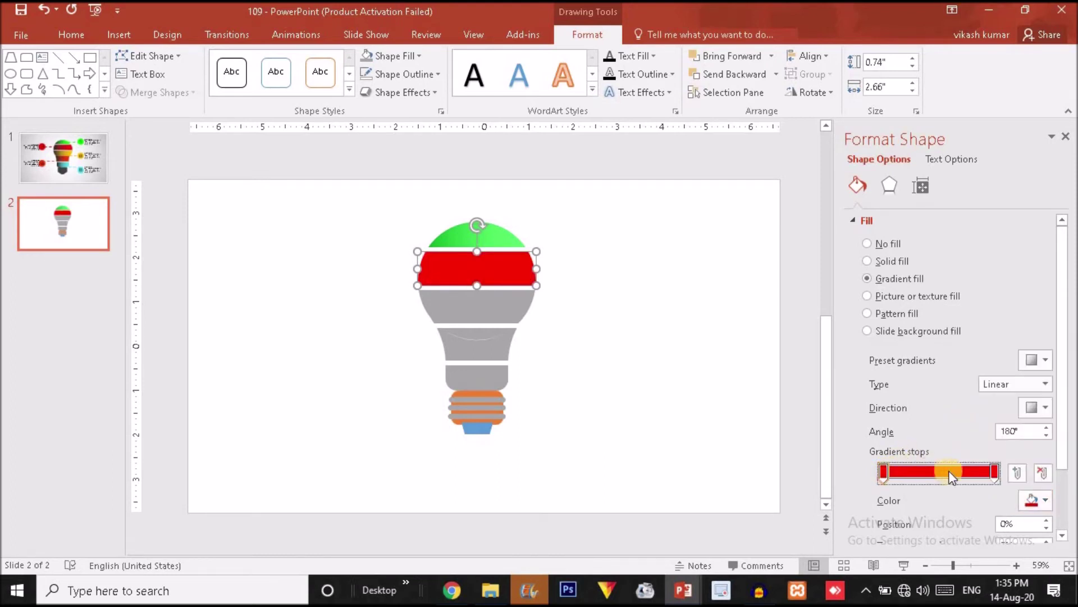
pyautogui.click(1031, 497)
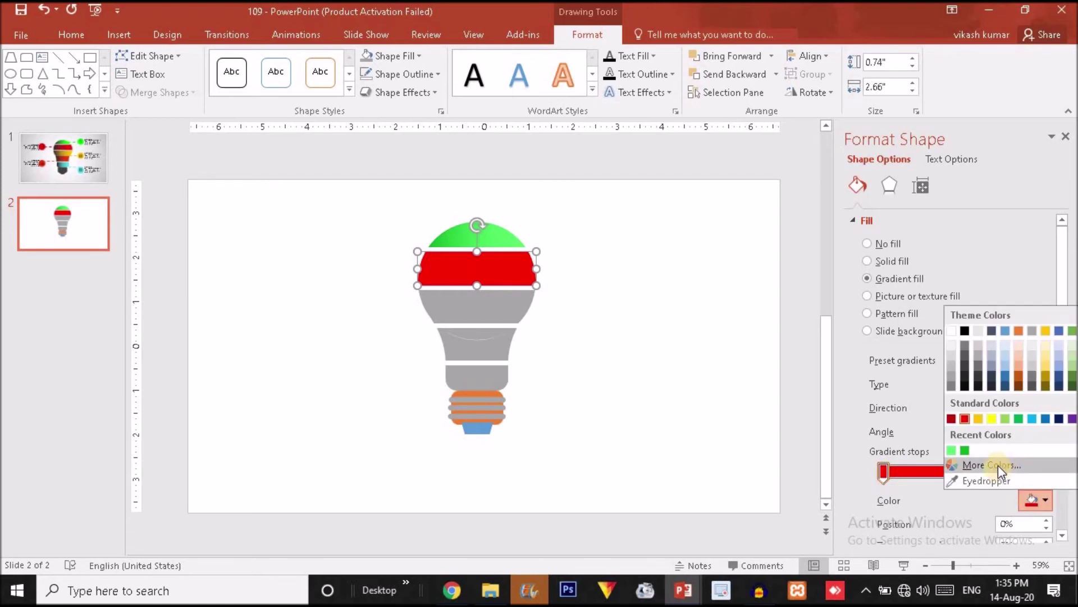
pyautogui.click(999, 465)
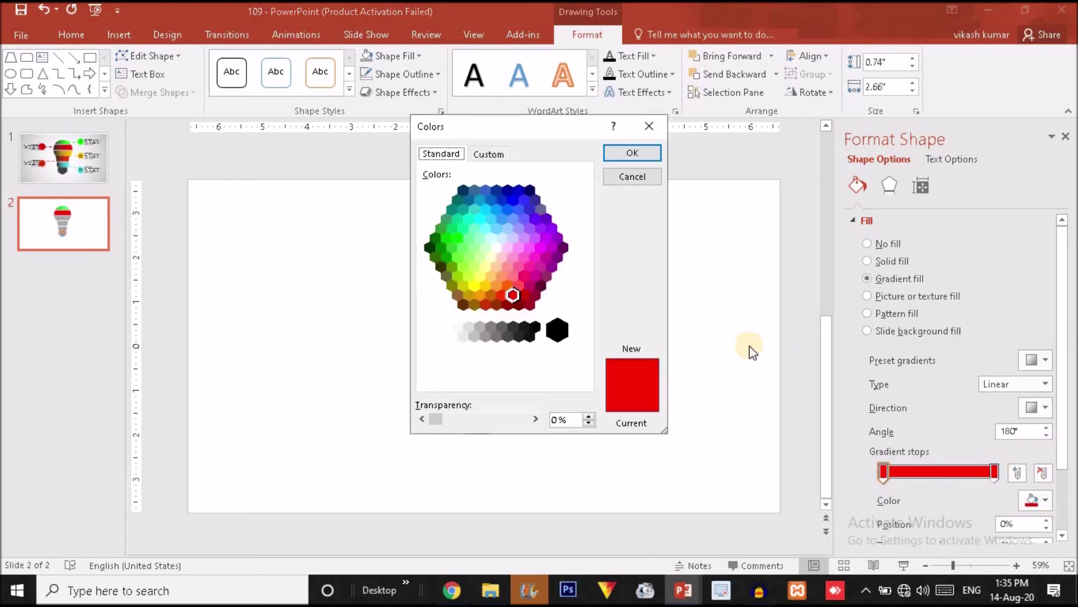
pyautogui.click(487, 153)
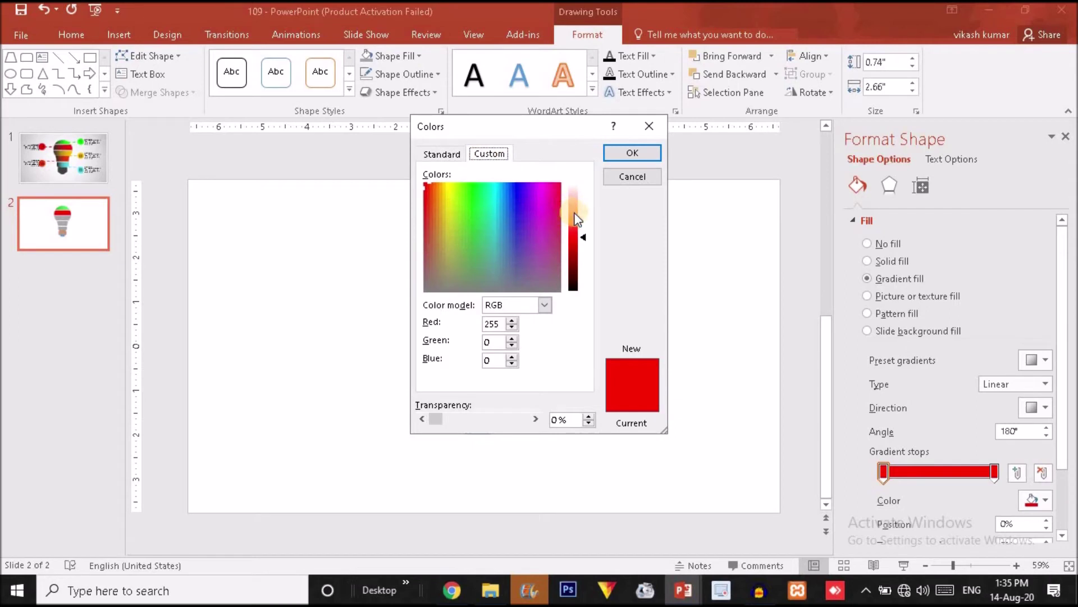
pyautogui.click(572, 212)
pyautogui.click(646, 153)
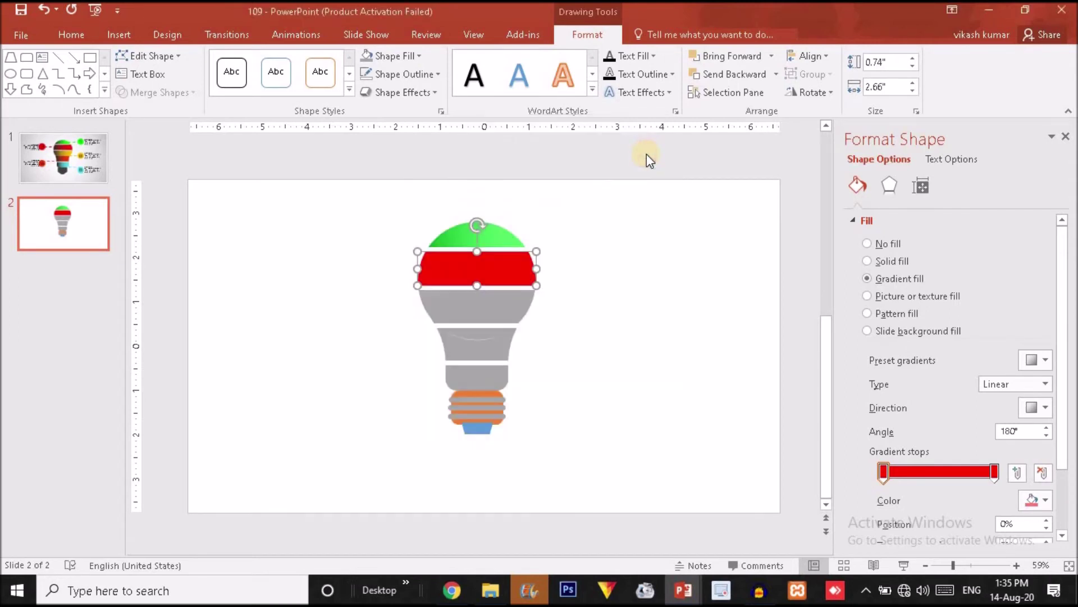
pyautogui.click(483, 320)
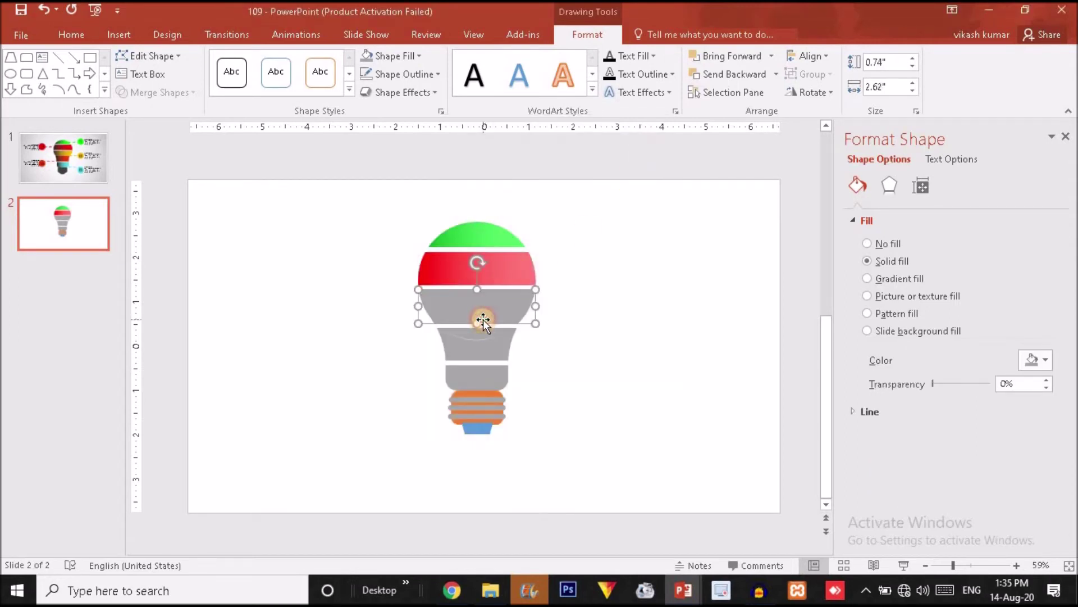
pyautogui.click(883, 279)
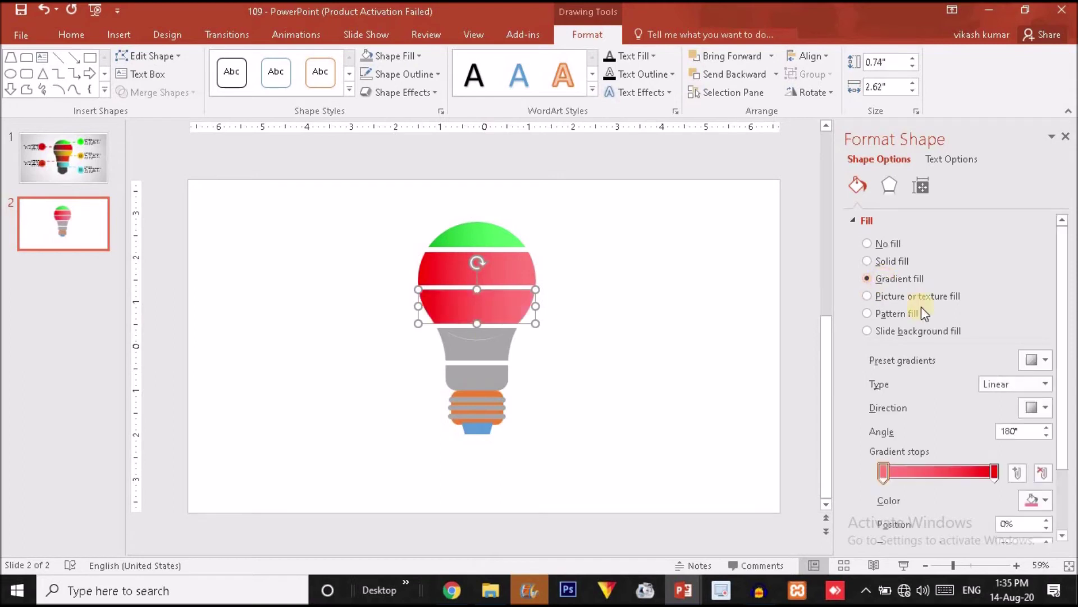